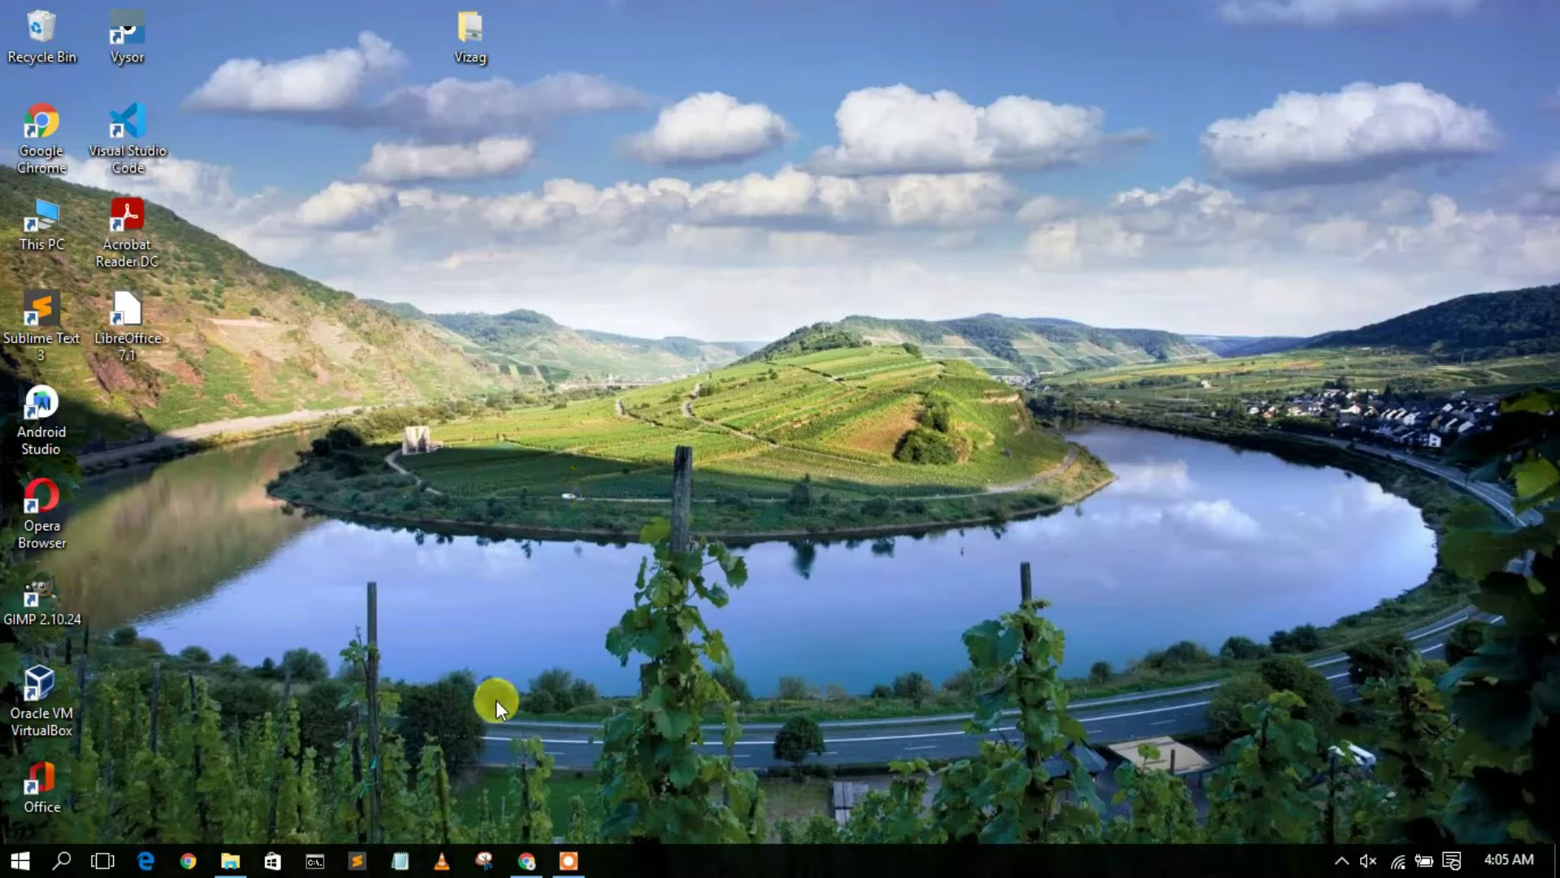
Step: Search Google in Chrome for 'kmp media player download'
{"action": "left_click", "coordinate": [529, 862]}
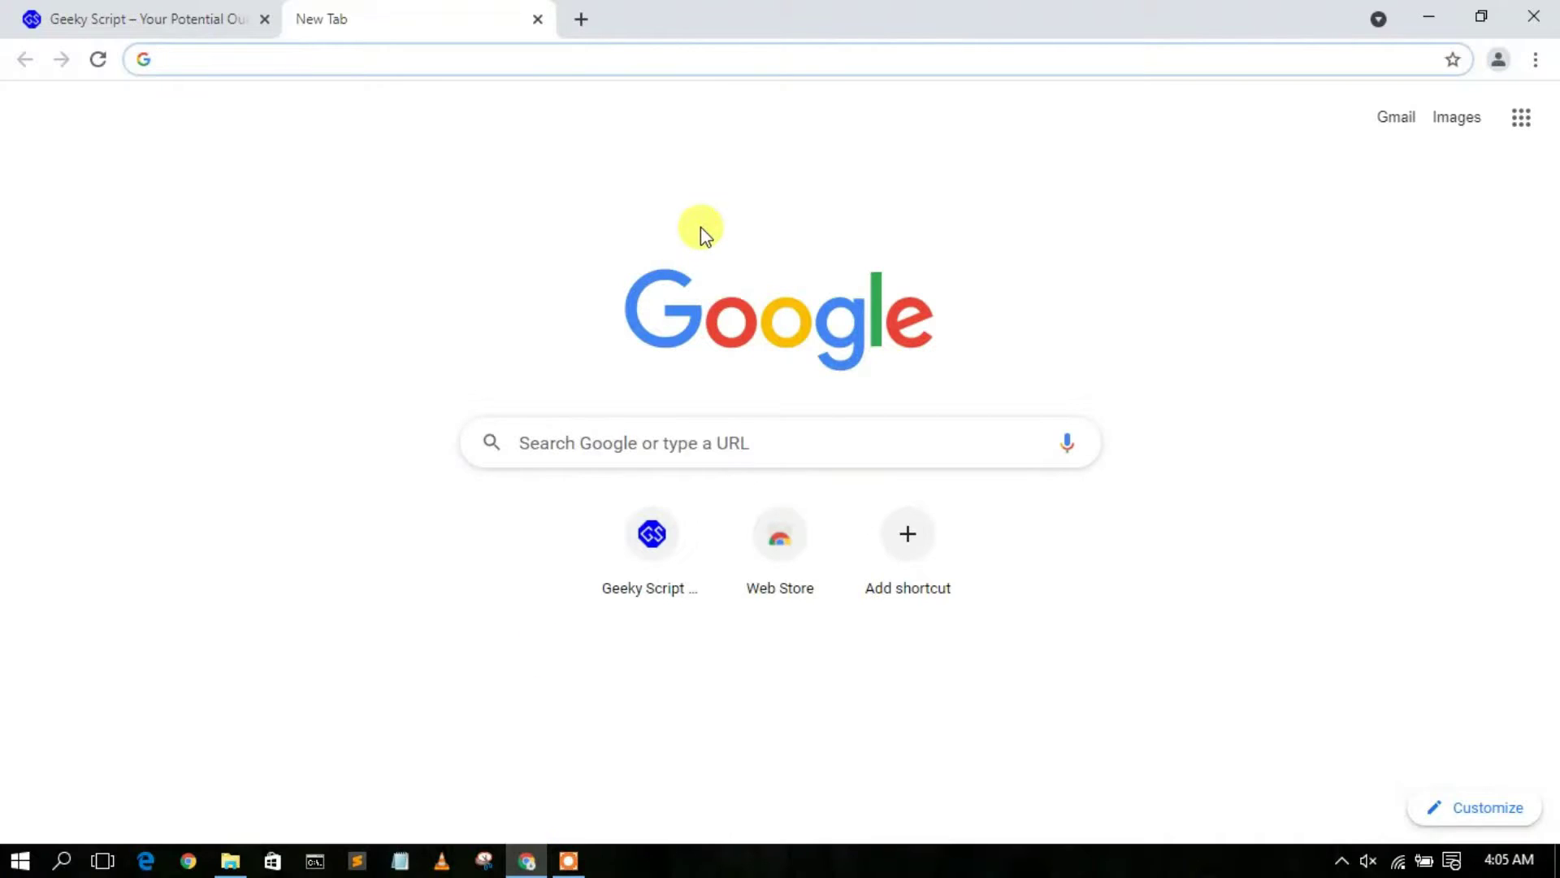
{"action": "left_click", "coordinate": [705, 64]}
{"action": "type", "text": "kmp medi"}
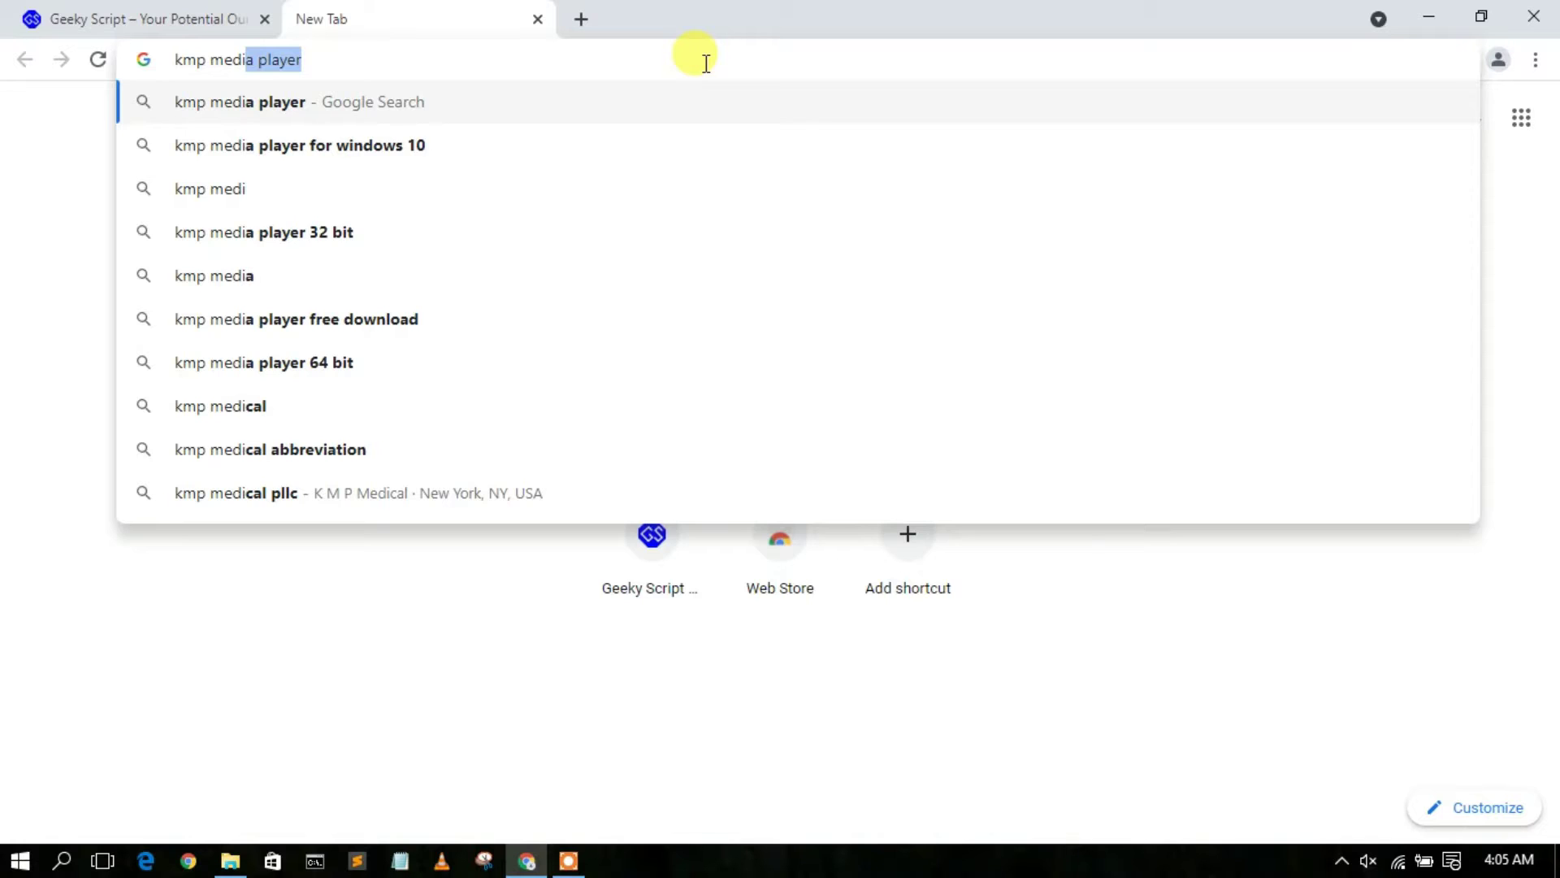
{"action": "key", "text": "Right"}
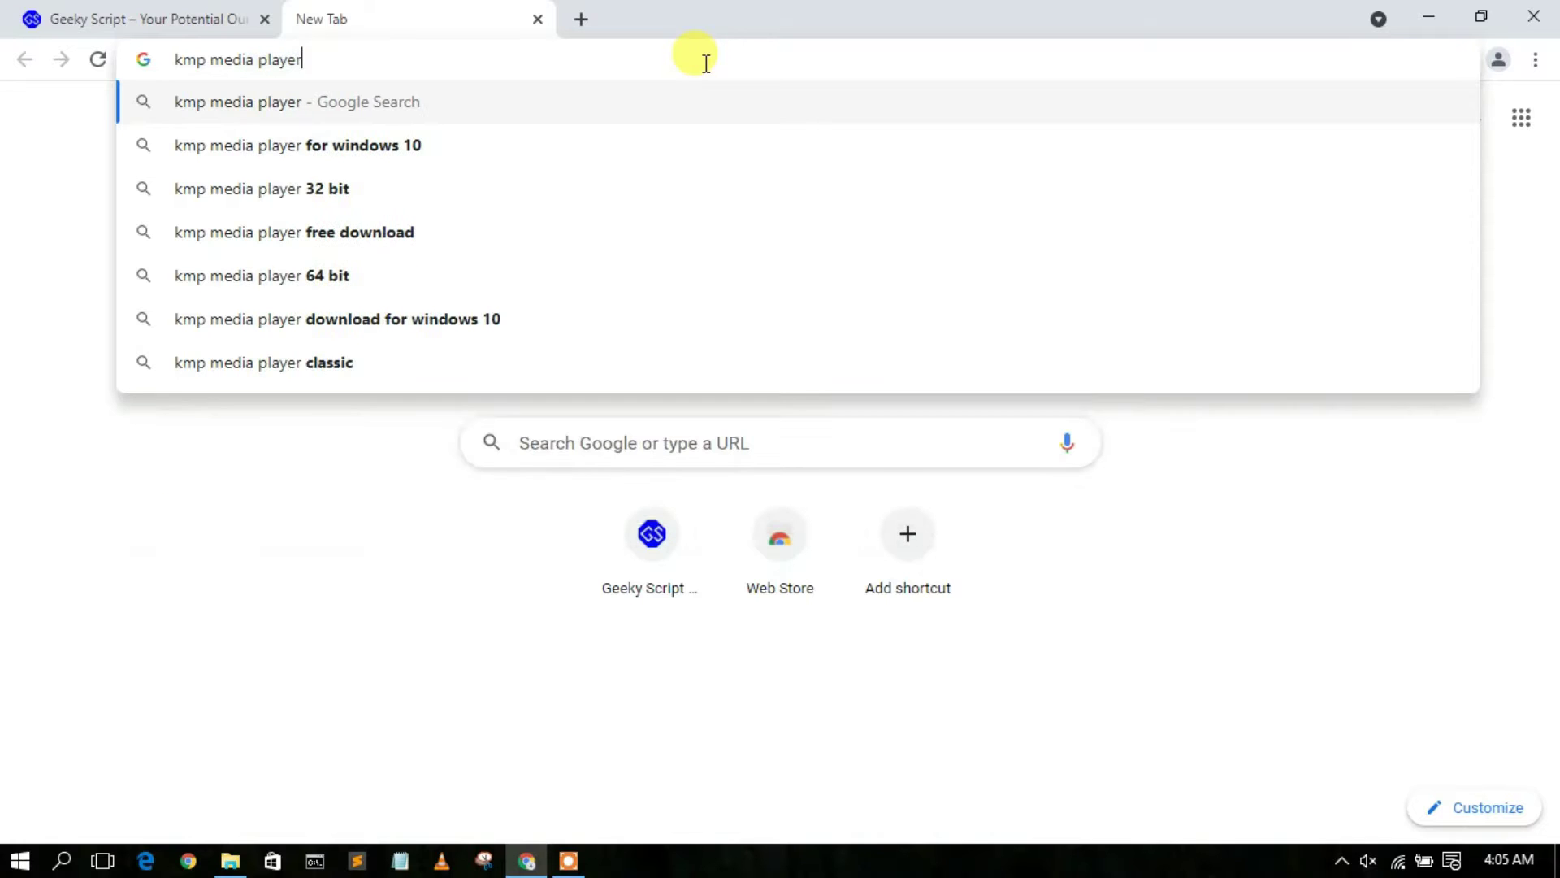
{"action": "type", "text": "do"}
{"action": "key", "text": "Down"}
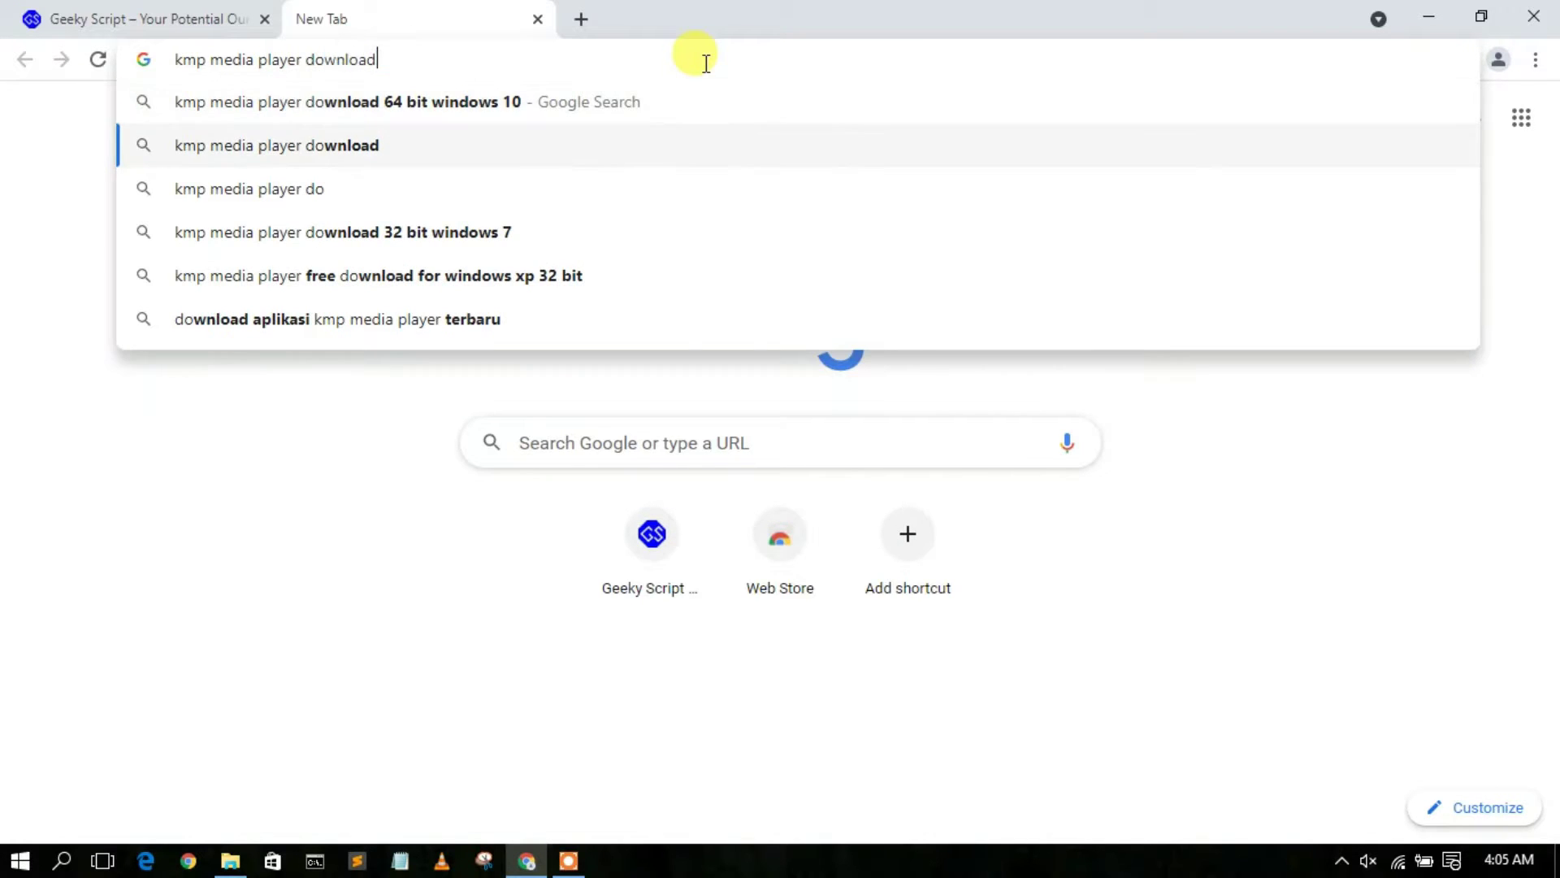
{"action": "key", "text": "Return"}
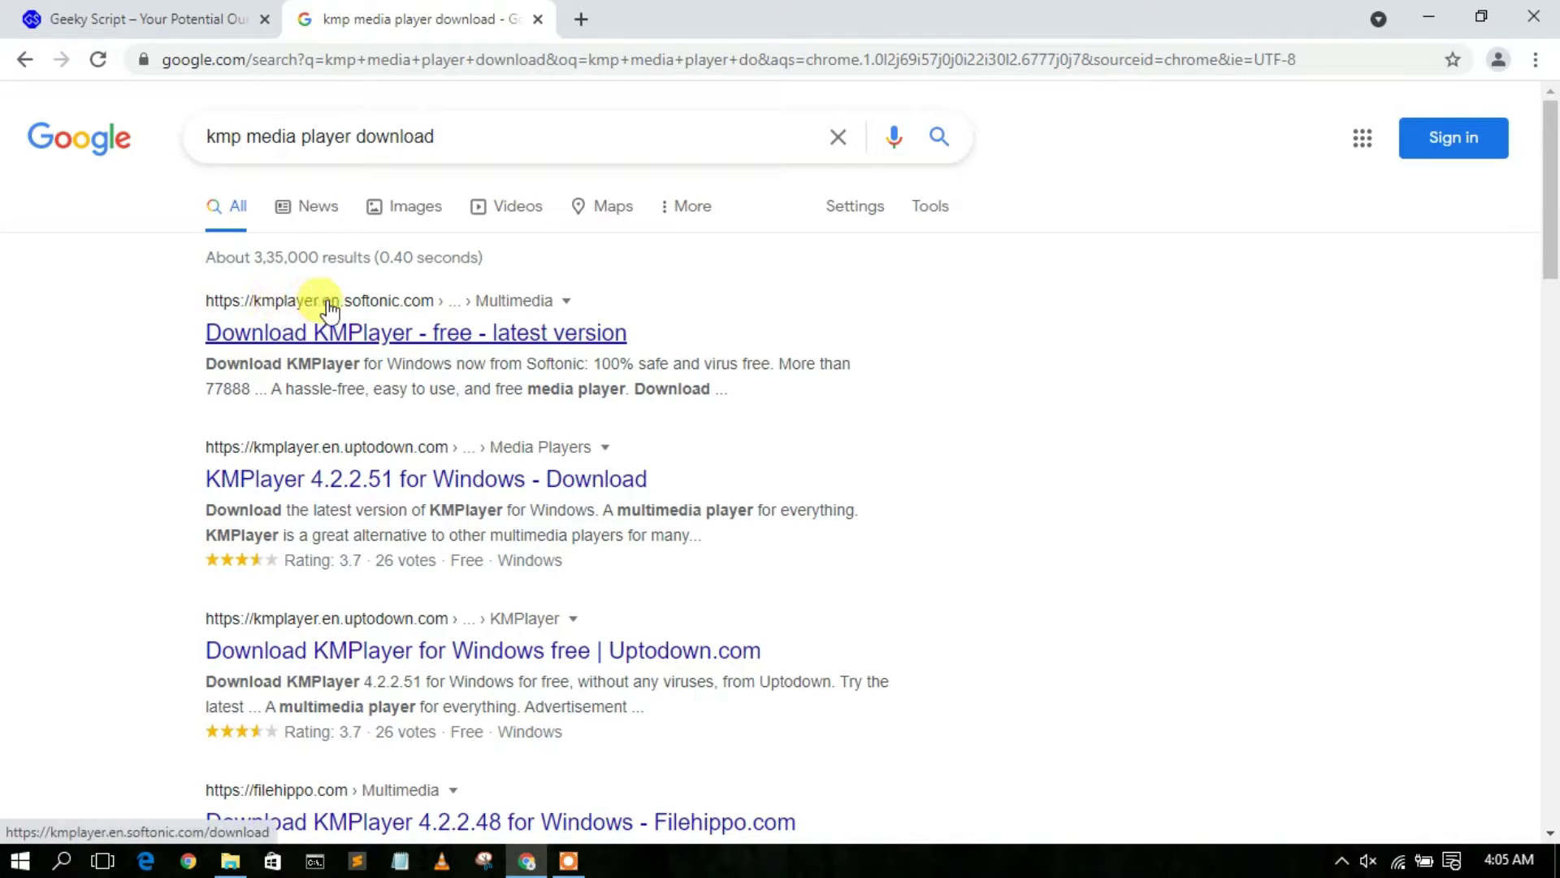
Step: Open the Softonic KMPlayer page, start its Free Download, and dismiss the Opera ad
{"action": "left_click", "coordinate": [375, 340]}
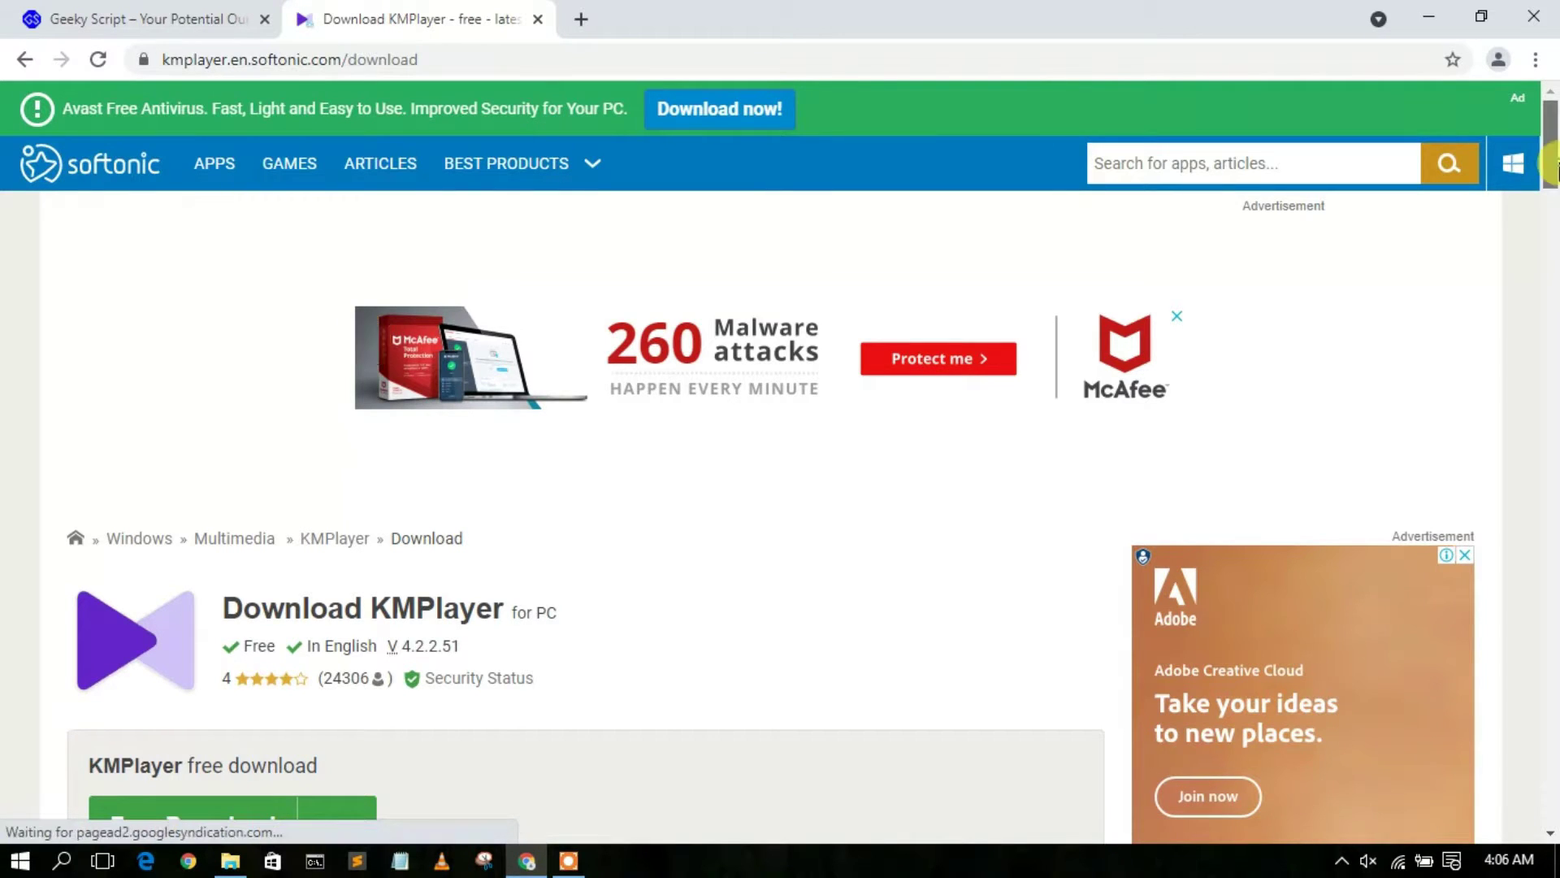
{"action": "scroll", "coordinate": [1553, 199], "scroll_direction": "down", "scroll_amount": 3}
{"action": "scroll", "coordinate": [1553, 199], "scroll_direction": "down", "scroll_amount": 2}
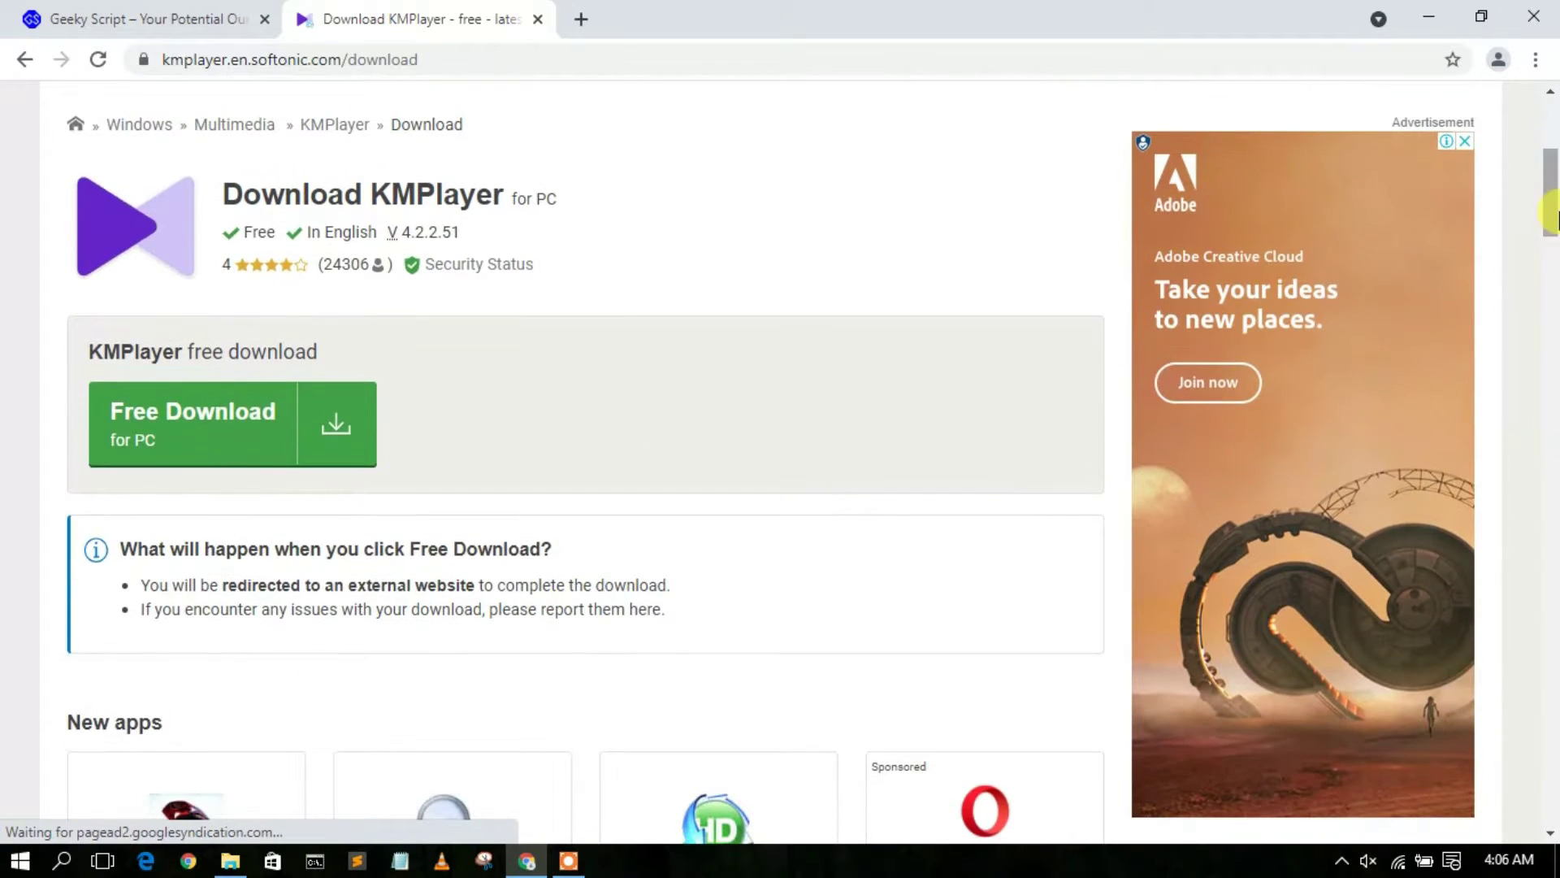
{"action": "left_click", "coordinate": [245, 412]}
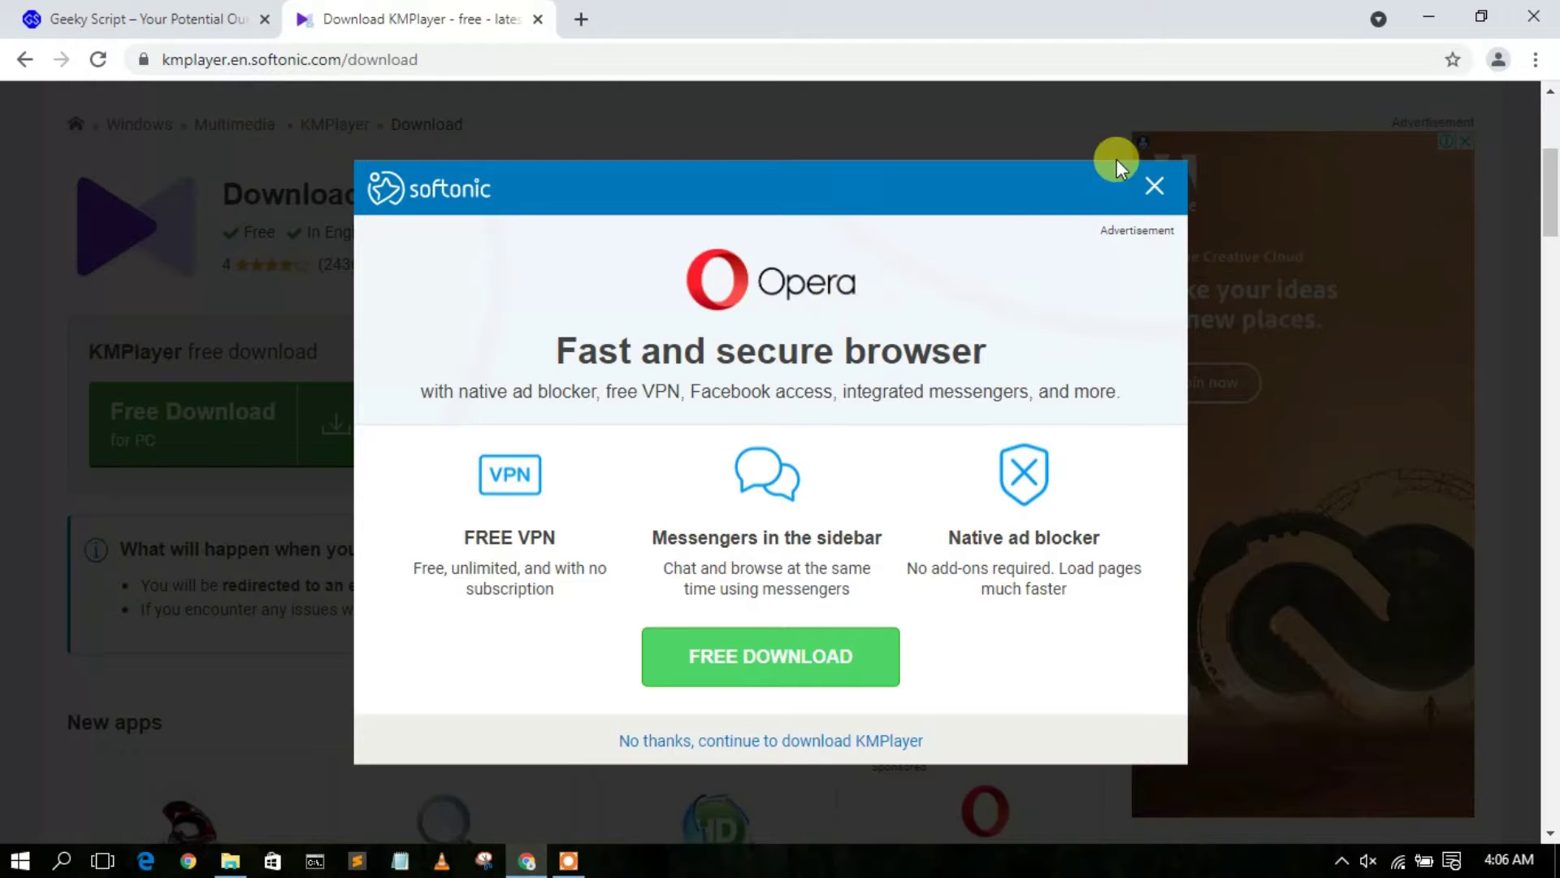
{"action": "left_click", "coordinate": [1151, 189]}
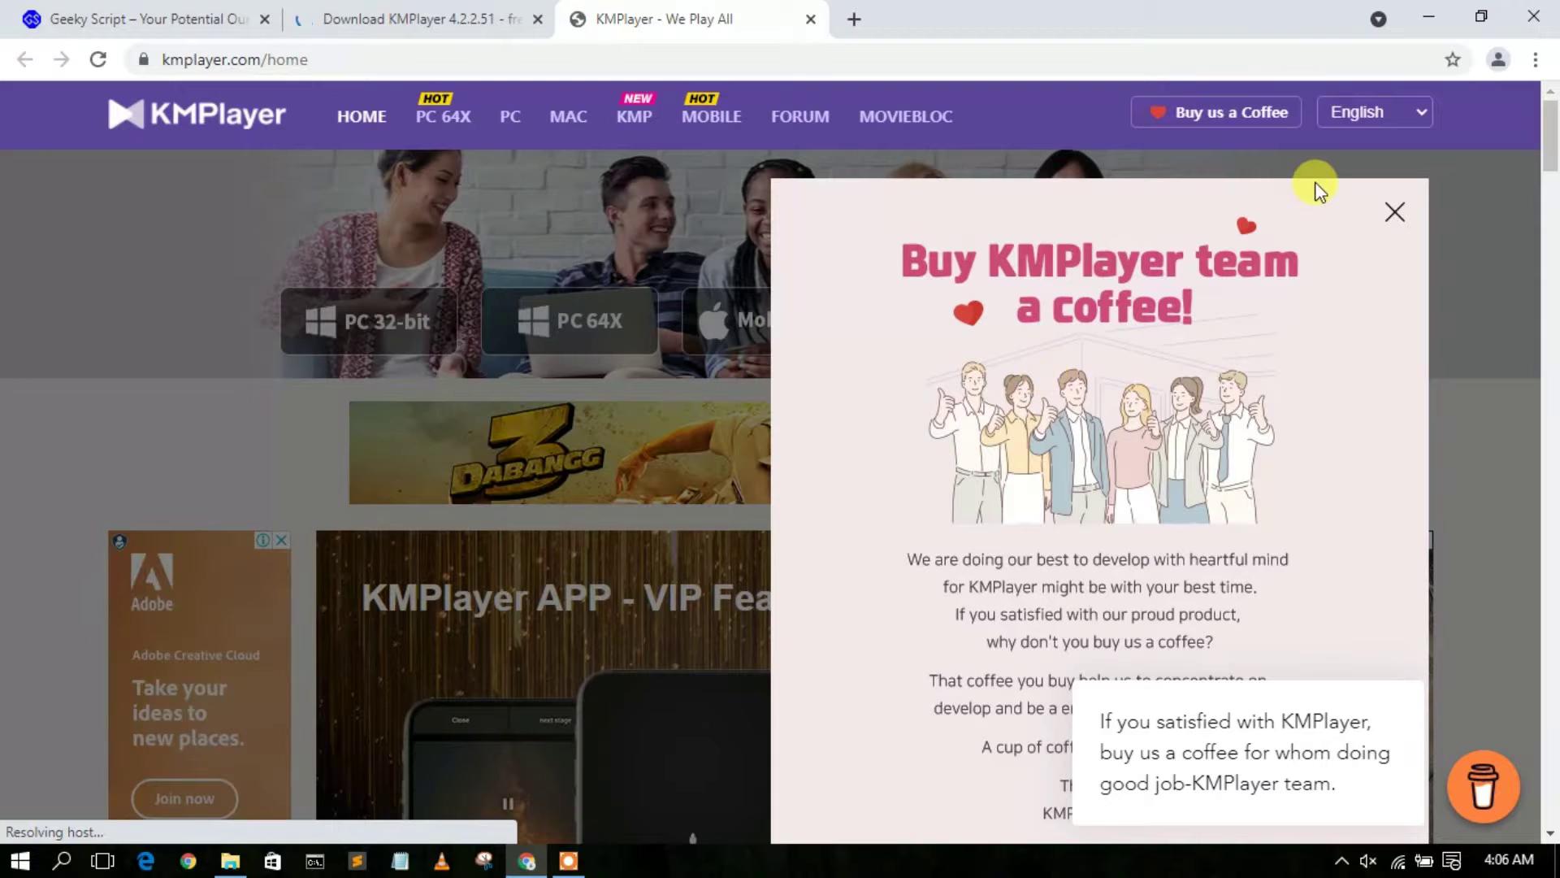
Step: Close the coffee donation popup and download the KMPlayer 64X installer from the PC 64X page
{"action": "left_click", "coordinate": [1393, 214]}
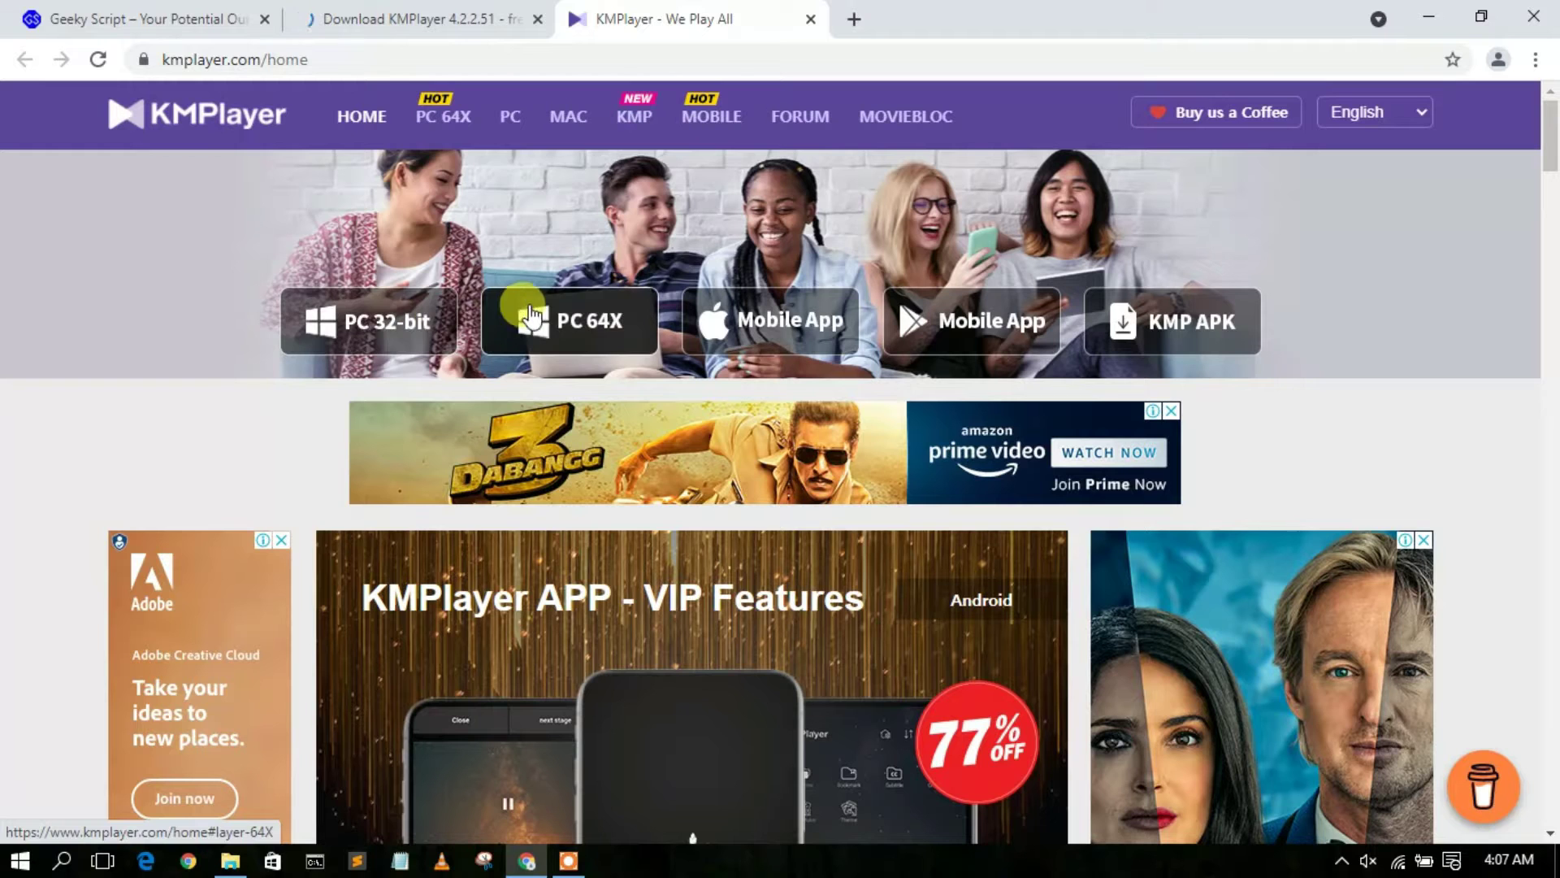
{"action": "left_click", "coordinate": [580, 335]}
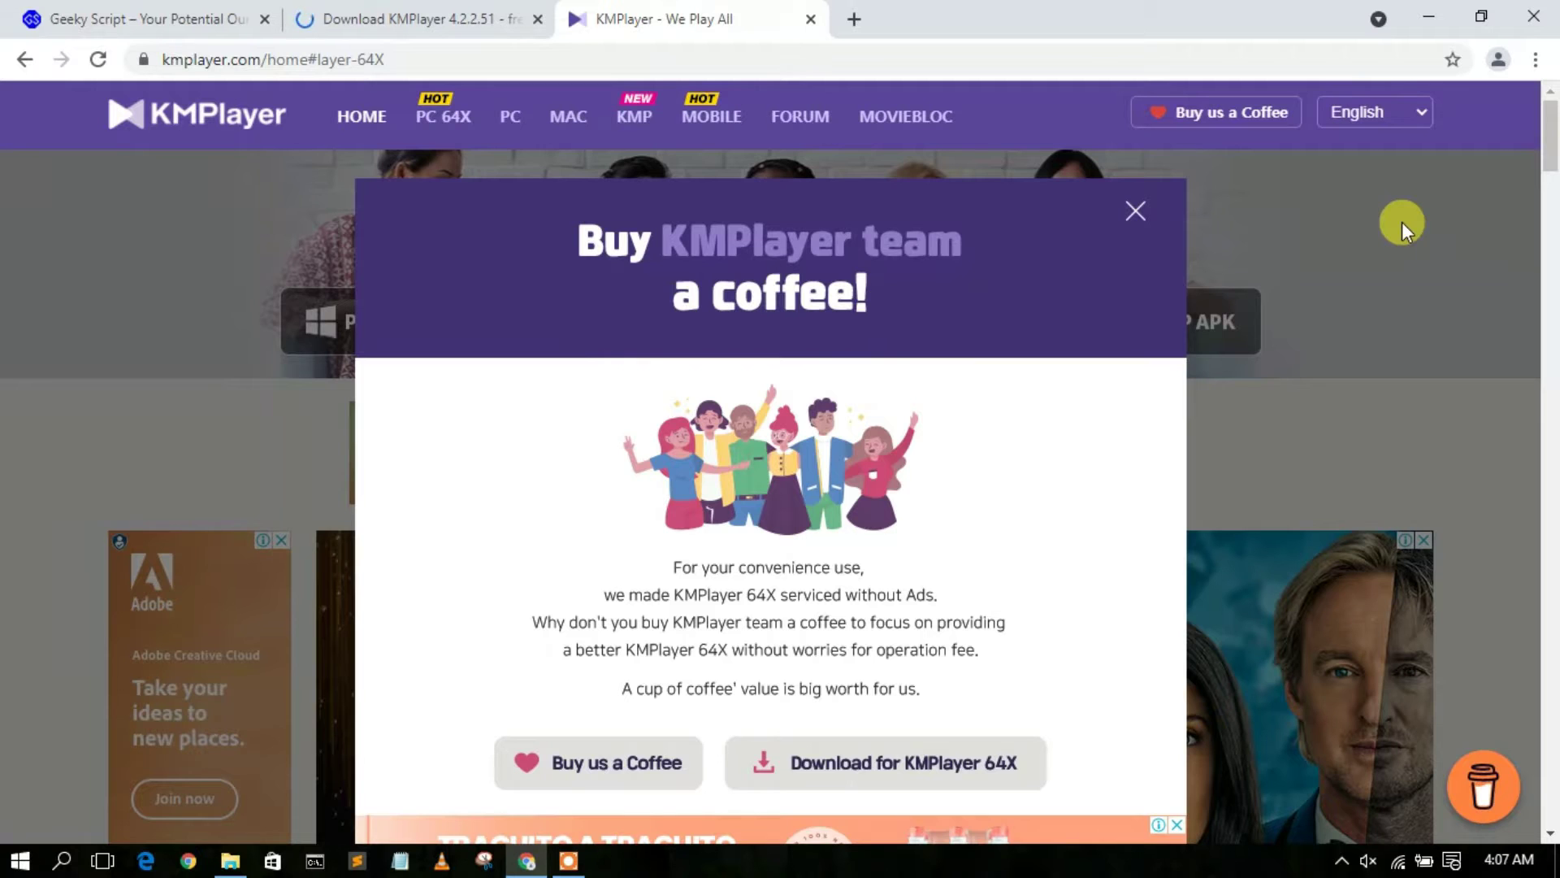
{"action": "left_click_drag", "start_coordinate": [1553, 135], "coordinate": [1554, 162]}
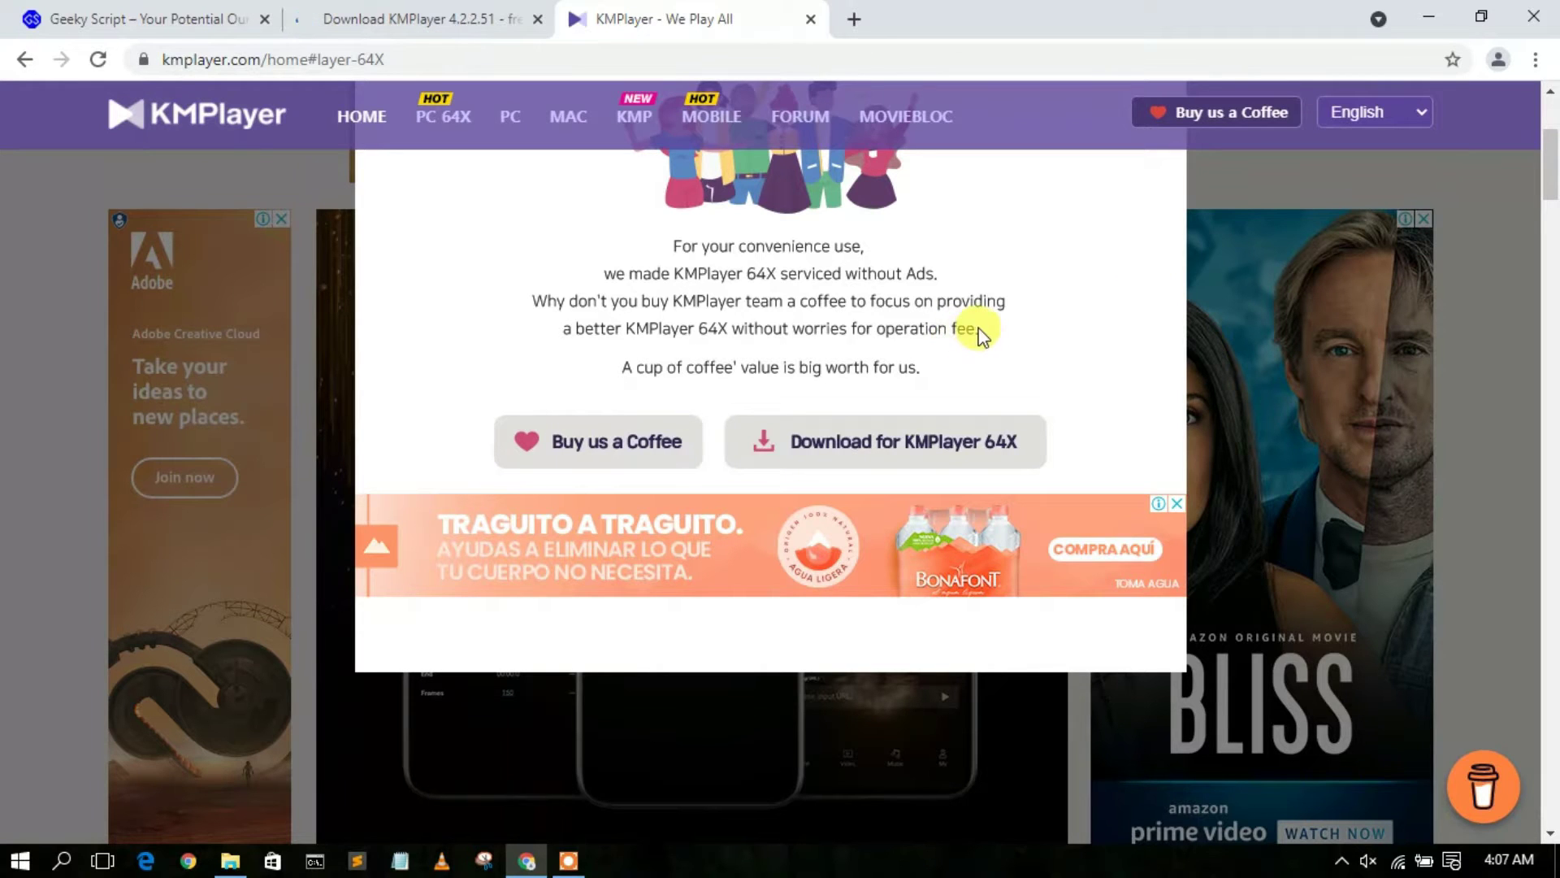
{"action": "left_click", "coordinate": [875, 435]}
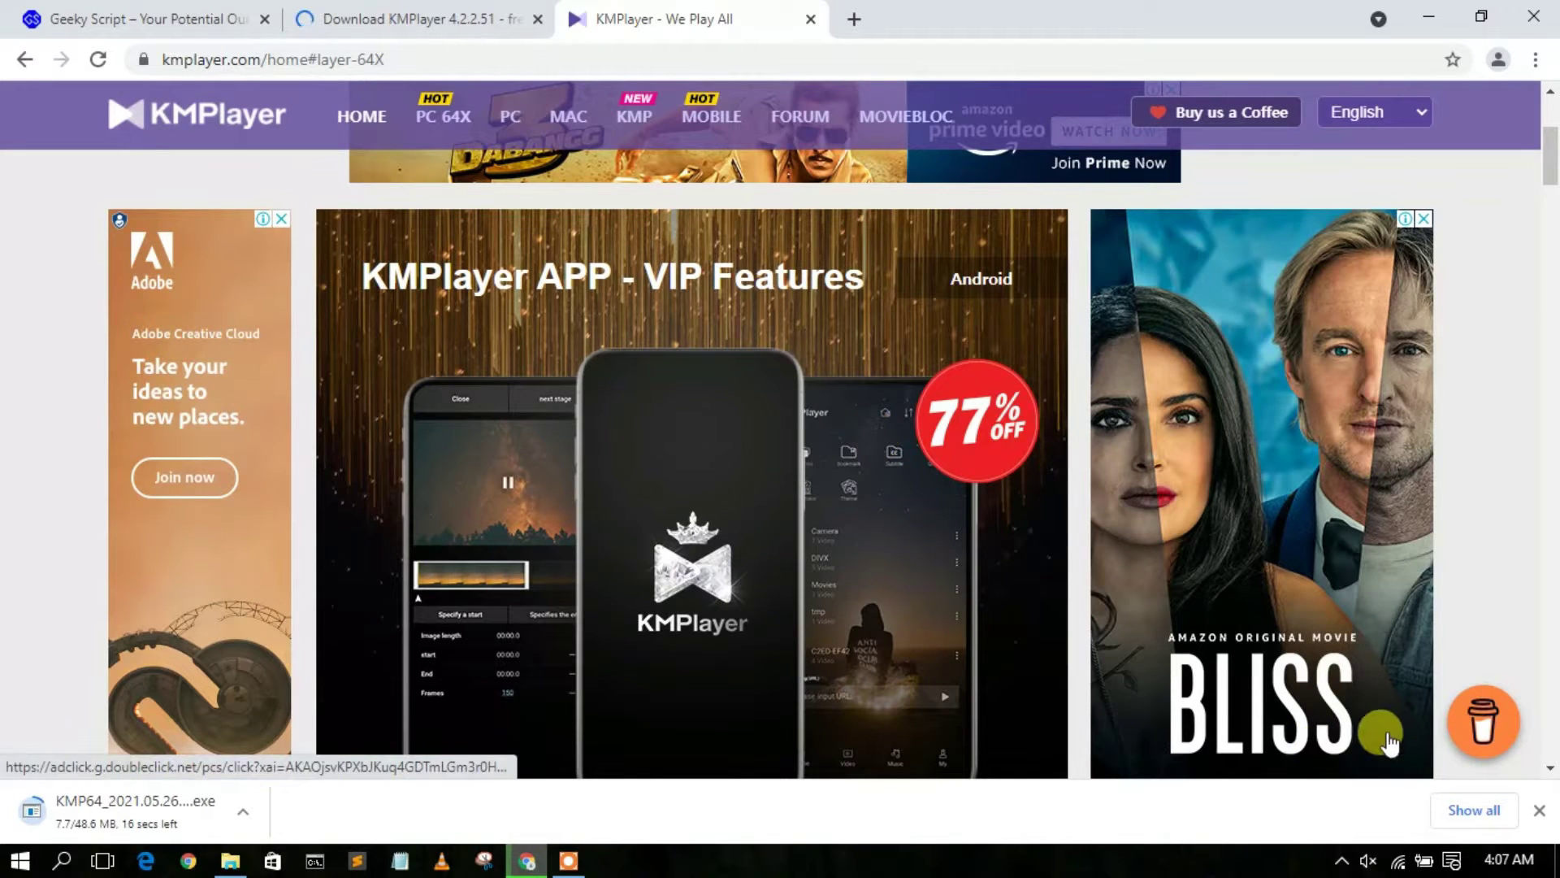
Step: Open Chrome's full downloads list and show the KMP64 installer in its folder
{"action": "left_click", "coordinate": [1471, 810]}
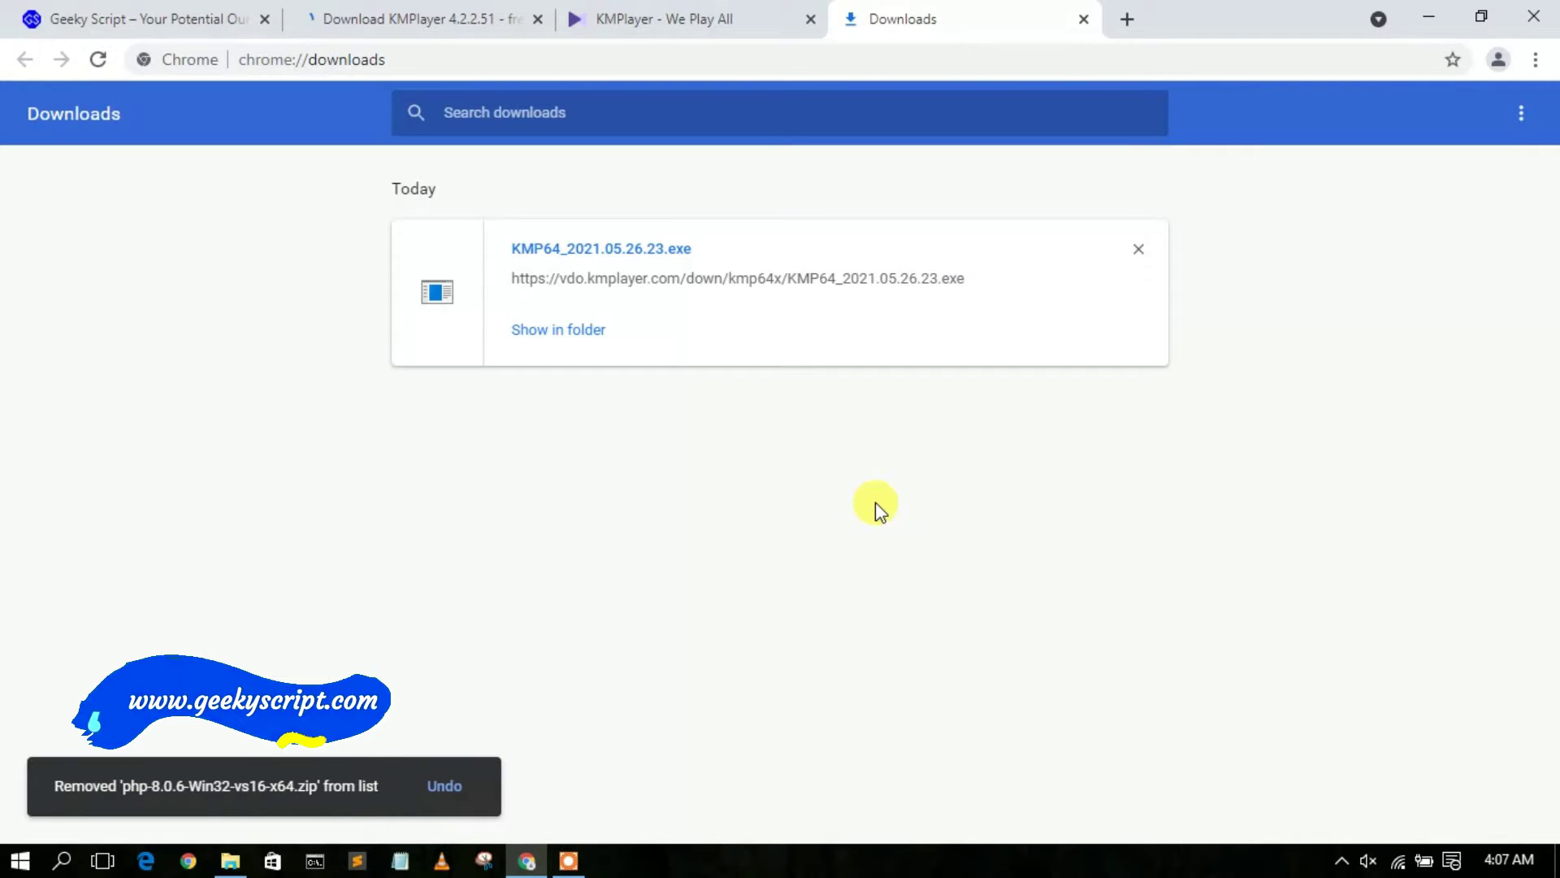
{"action": "left_click", "coordinate": [583, 340]}
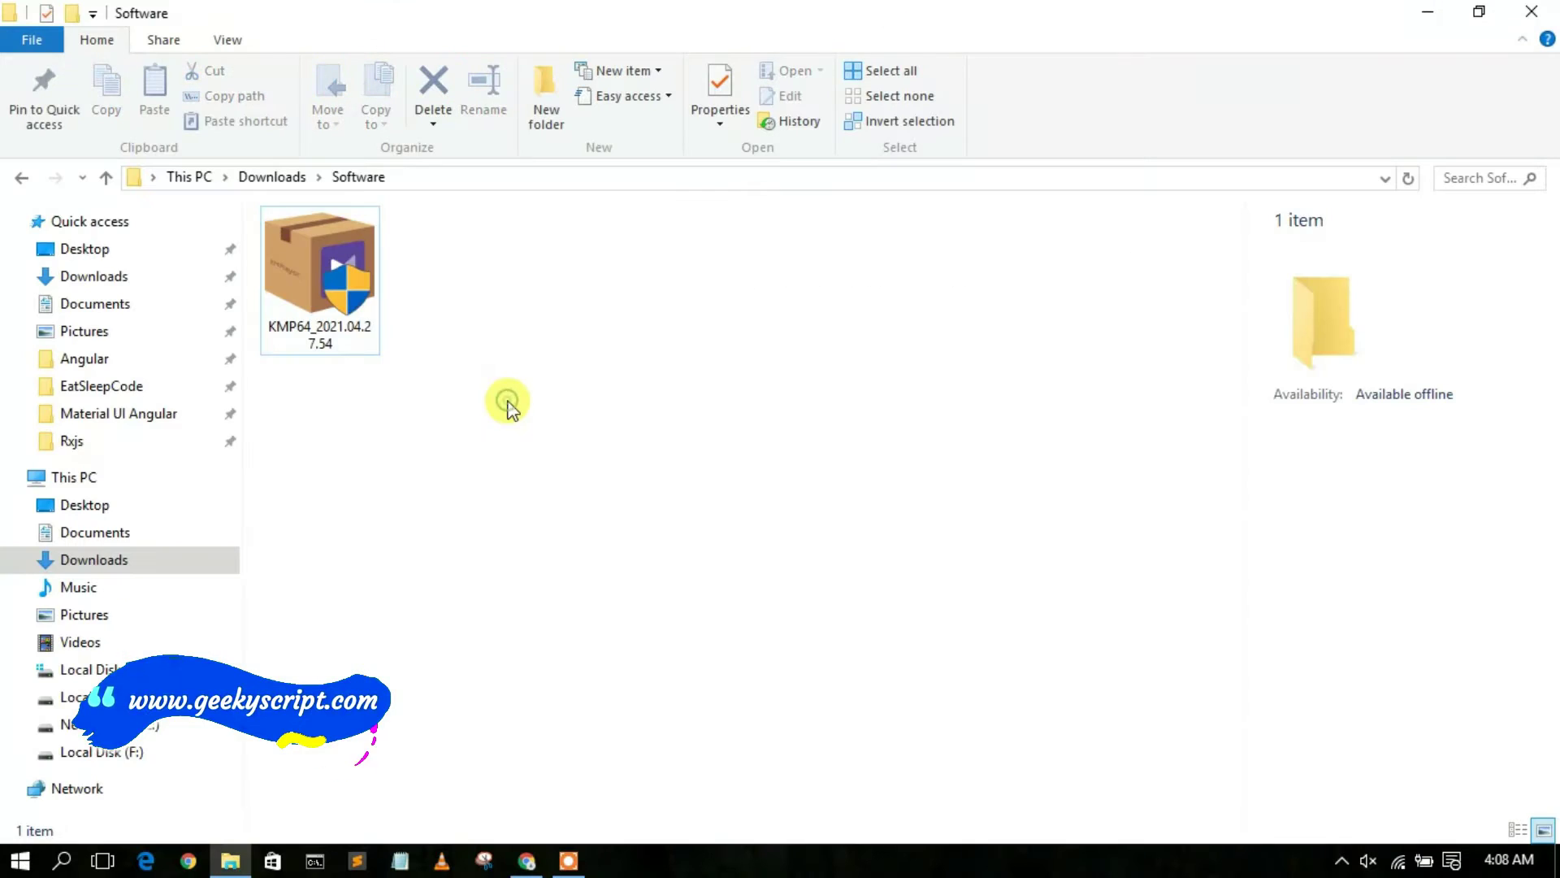
Step: Launch the KMP64_2021.04.27.54 installer from Downloads\Software and minimize File Explorer
{"action": "left_click", "coordinate": [343, 297]}
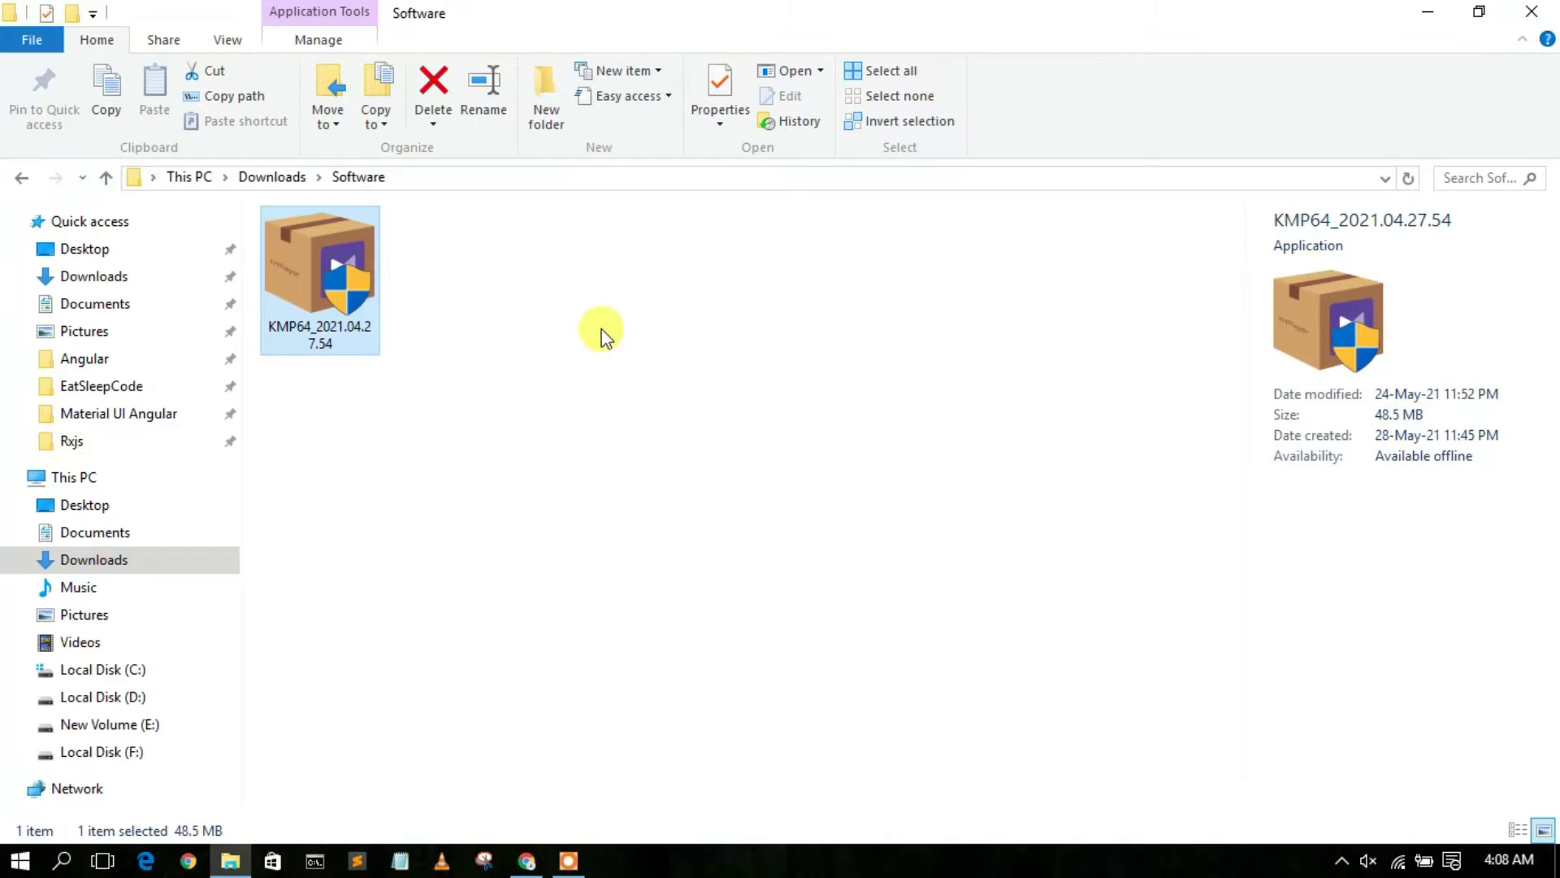
{"action": "double_click", "coordinate": [335, 246]}
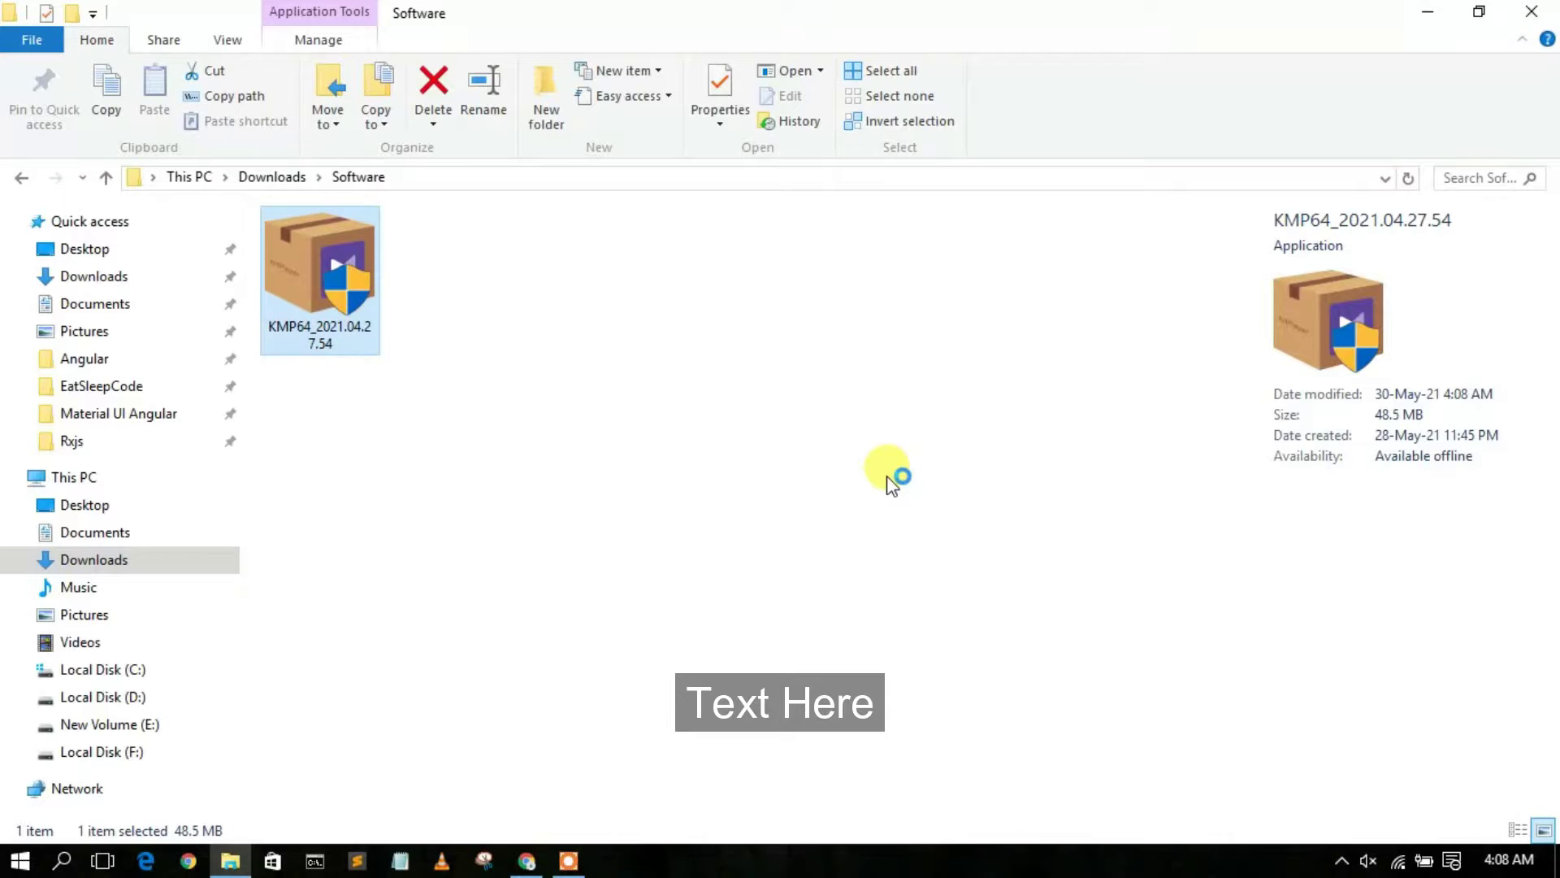
{"action": "left_click", "coordinate": [1427, 12]}
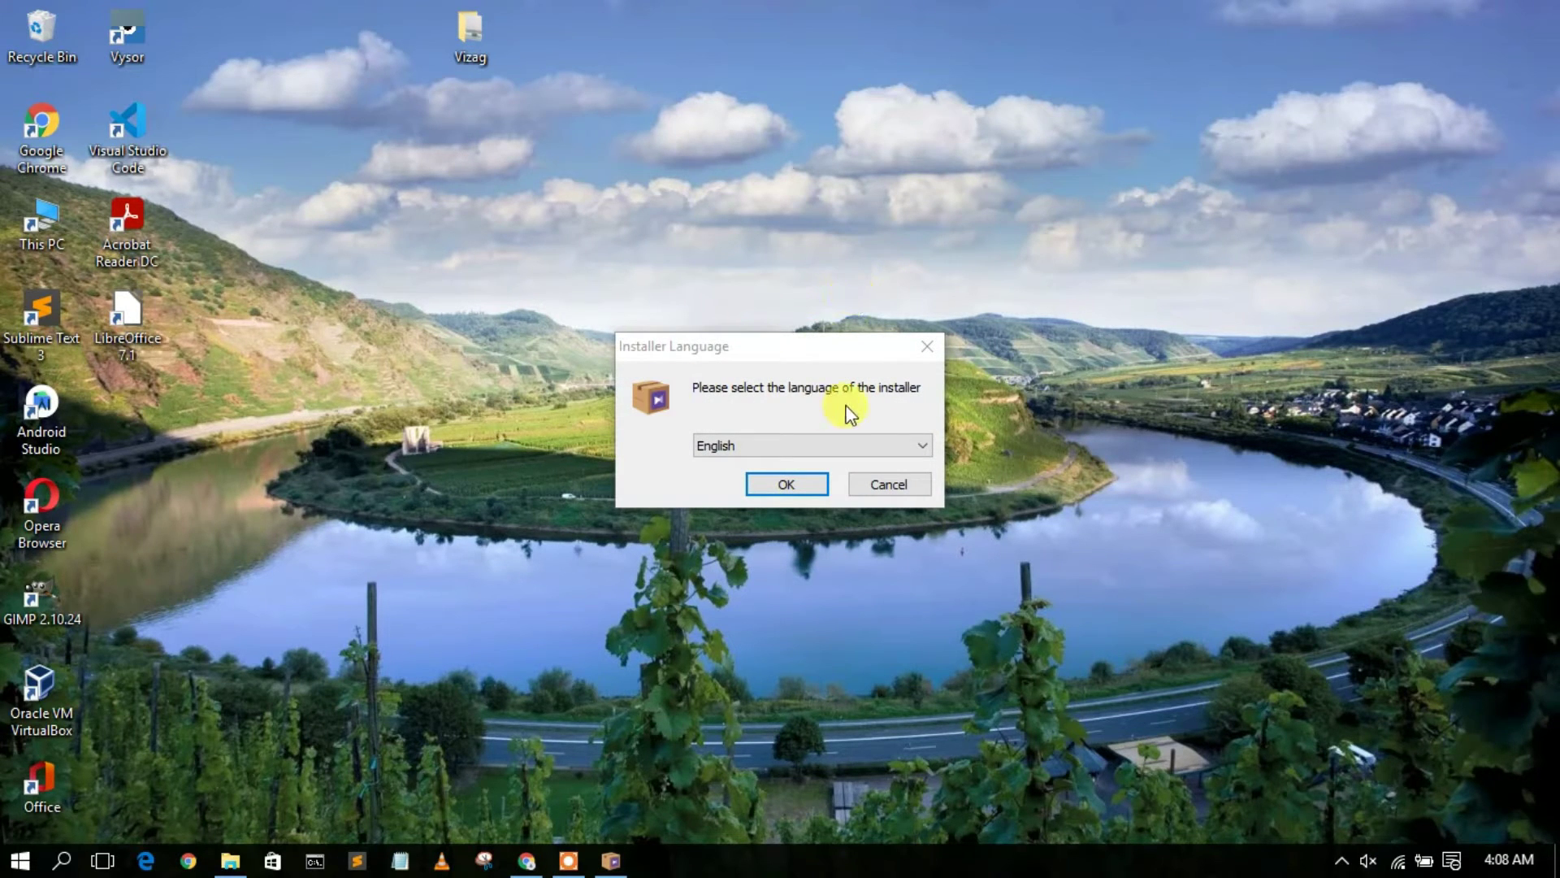
Step: Keep English as the KMPlayer Setup installer language and confirm
{"action": "left_click", "coordinate": [860, 443]}
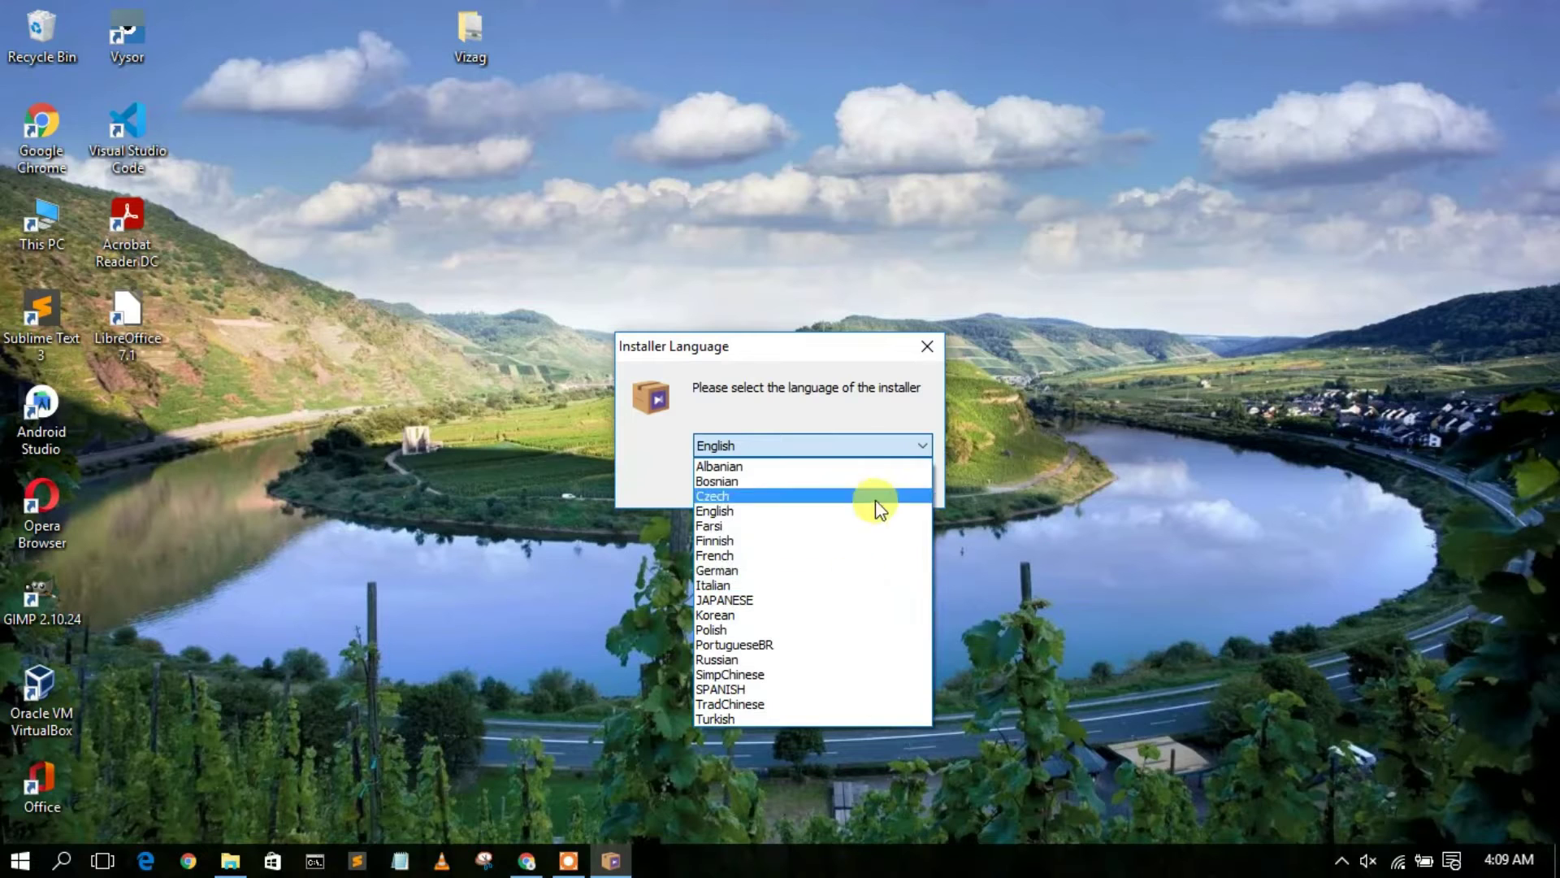
{"action": "left_click", "coordinate": [805, 514]}
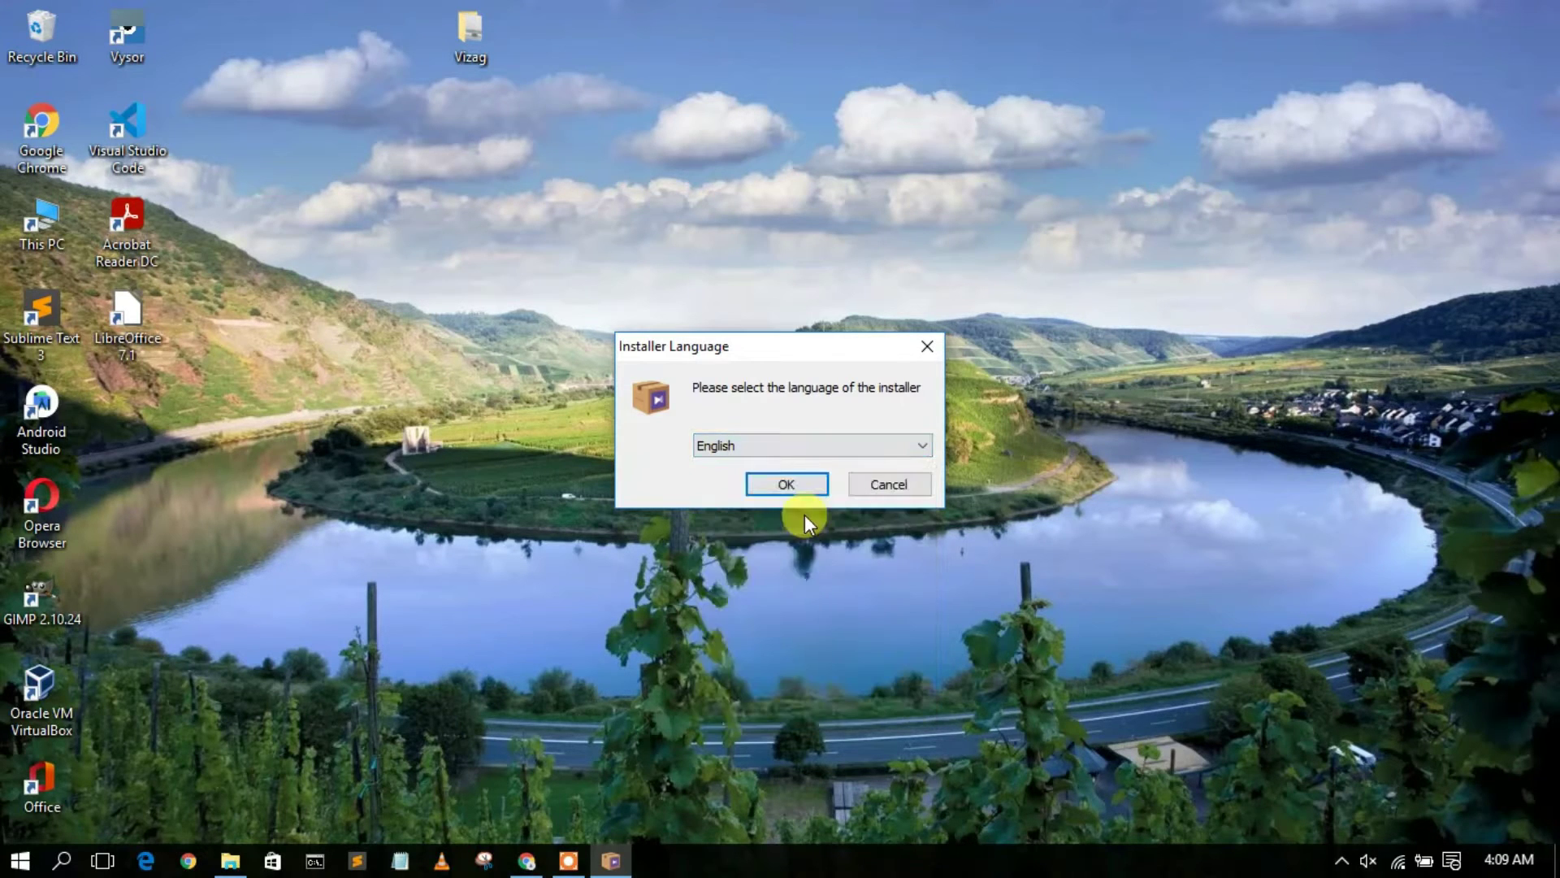
{"action": "left_click", "coordinate": [776, 483]}
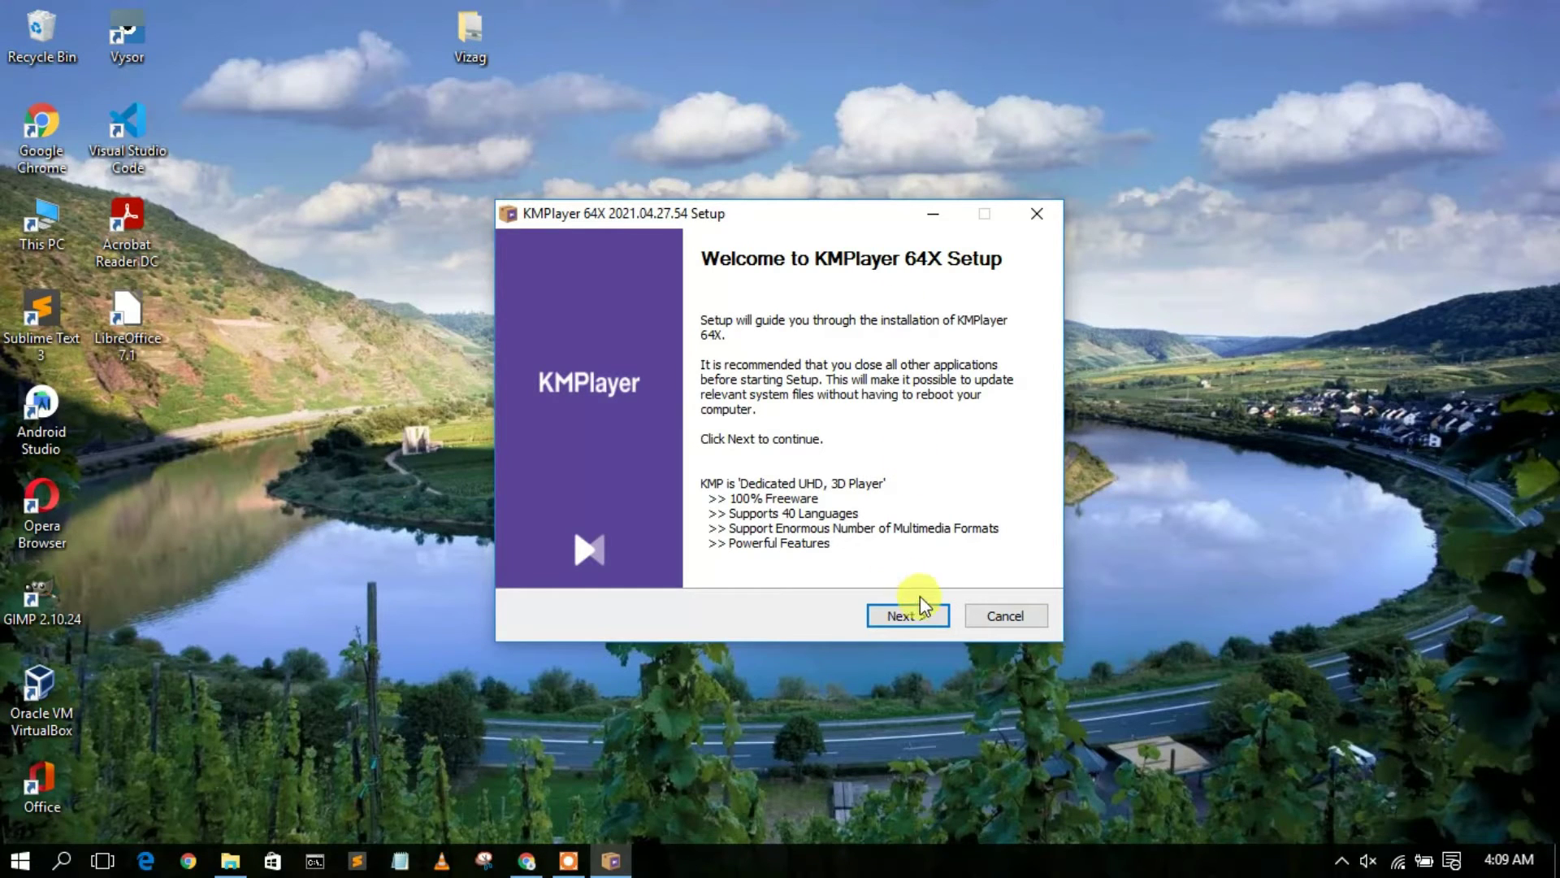
Step: Pass the welcome page, scroll through the license agreement and accept it
{"action": "left_click", "coordinate": [908, 617]}
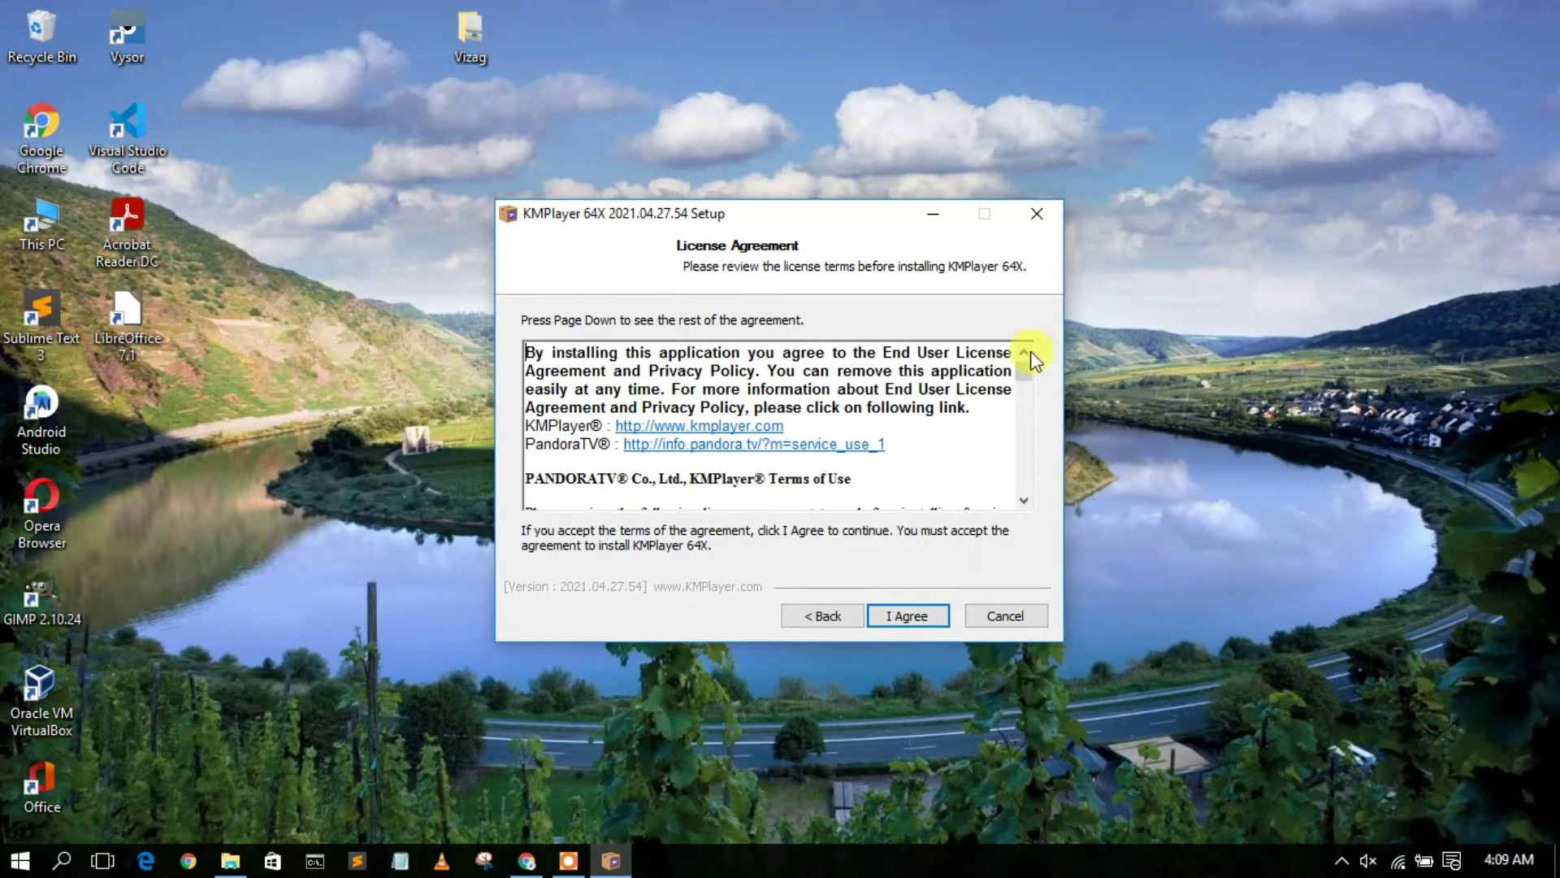
{"action": "left_click_drag", "start_coordinate": [1022, 372], "coordinate": [1025, 447]}
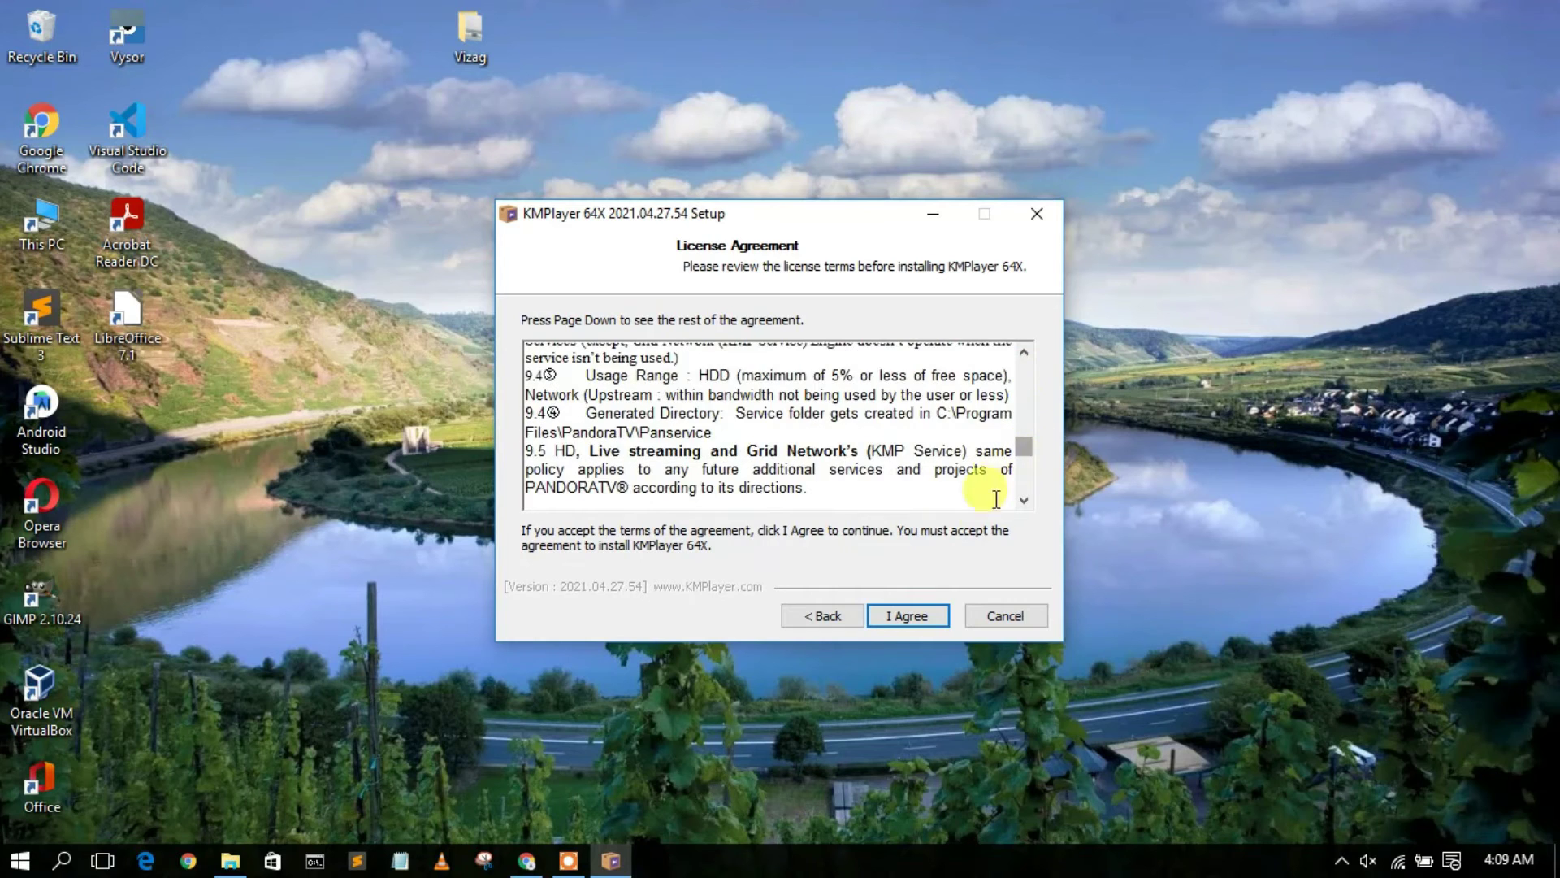
{"action": "left_click", "coordinate": [914, 616]}
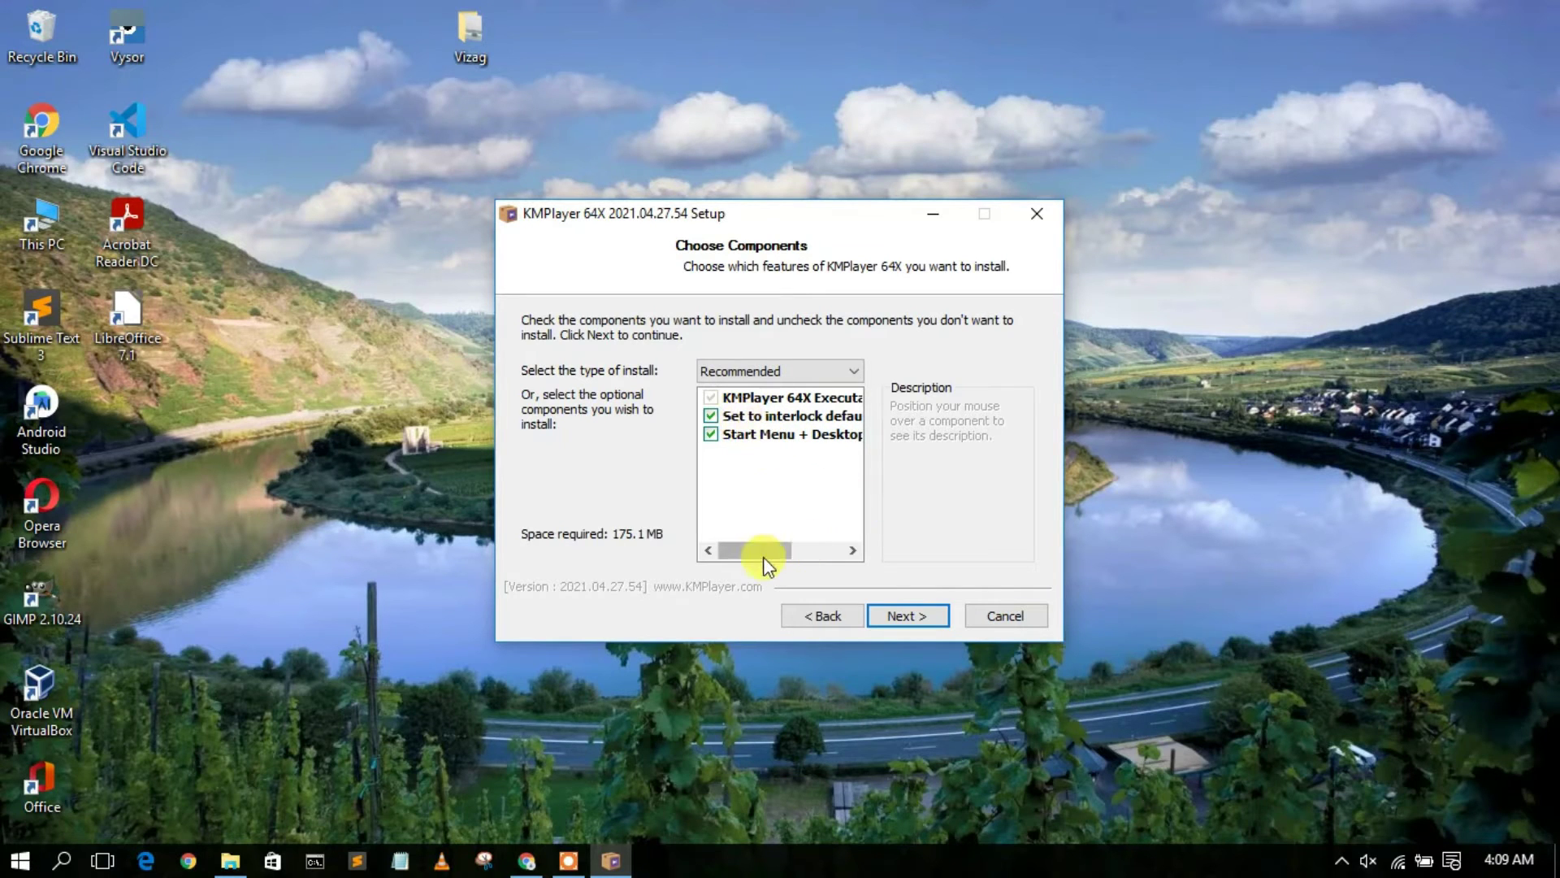
Step: Keep the default components and check the C:\Program Files\KMPlayer 64X destination path
{"action": "mouse_move", "coordinate": [760, 557]}
{"action": "left_mouse_down"}
{"action": "mouse_move", "coordinate": [804, 557]}
{"action": "mouse_move", "coordinate": [734, 548]}
{"action": "left_mouse_up"}
{"action": "left_click", "coordinate": [924, 620]}
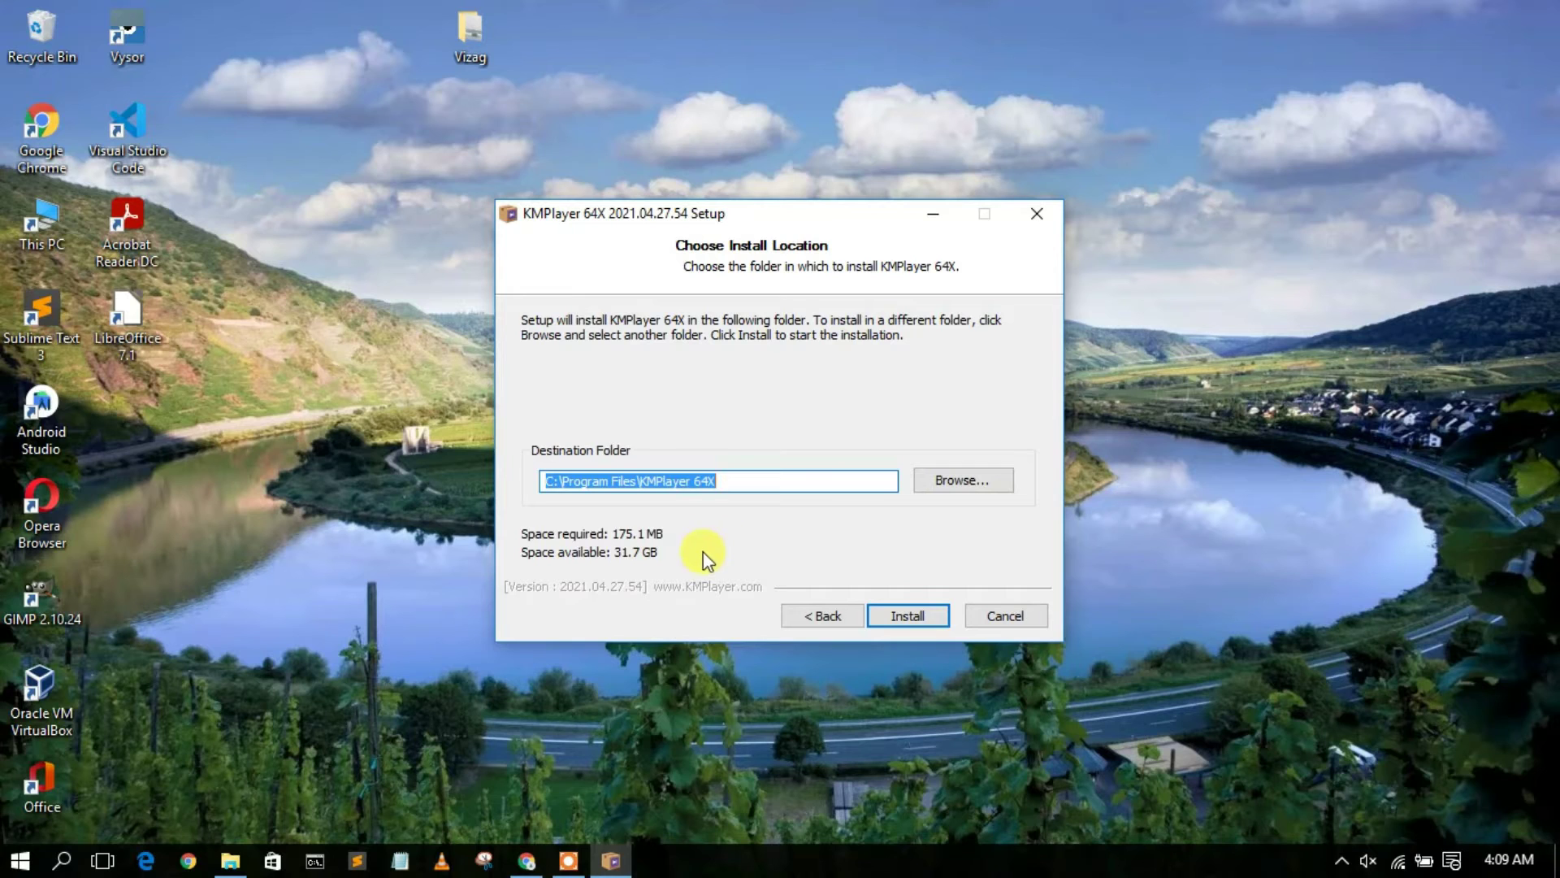
{"action": "left_click_drag", "start_coordinate": [742, 479], "coordinate": [502, 481]}
Step: Start installing KMPlayer 64X into C:\Program Files\KMPlayer 64X
{"action": "left_click", "coordinate": [912, 613]}
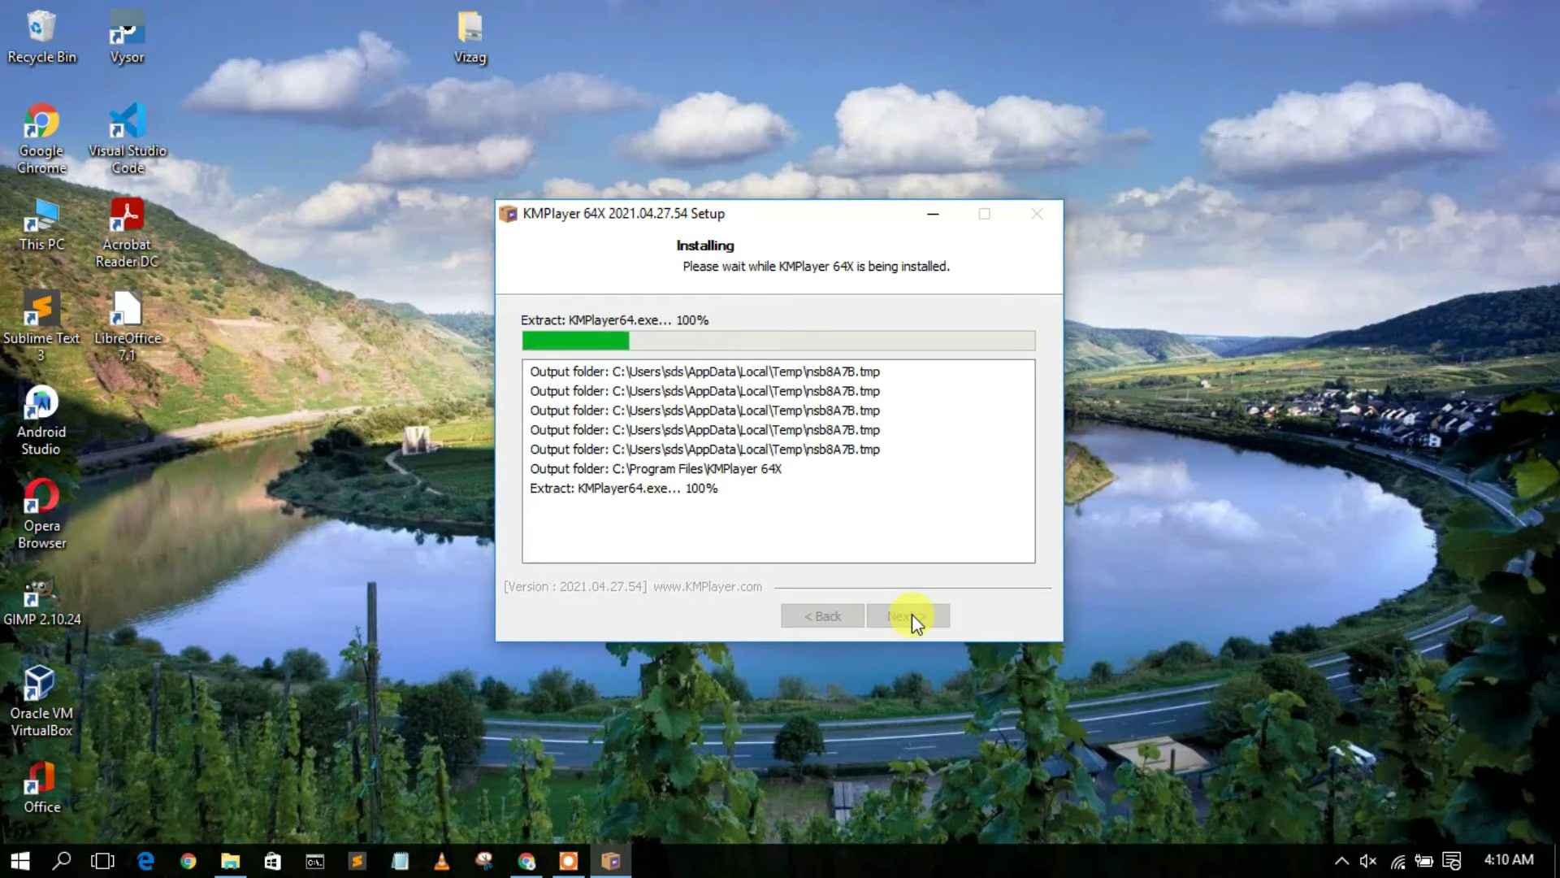
{"action": "left_click", "coordinate": [908, 615]}
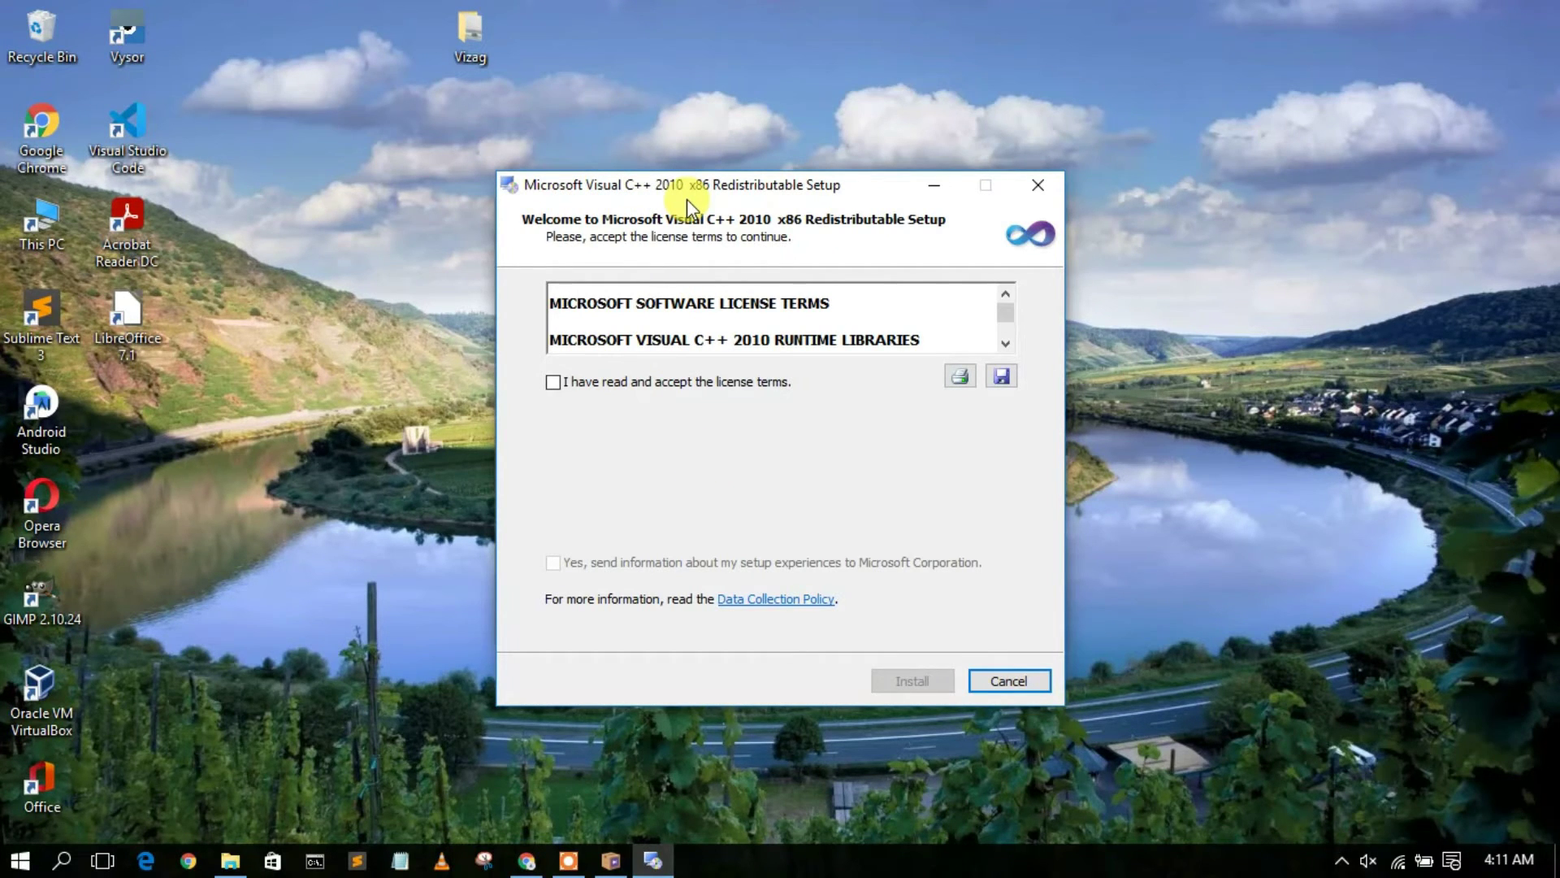
Step: Accept the Visual C++ 2010 x86 license terms, install it, and close the finished dialog
{"action": "left_click", "coordinate": [610, 391]}
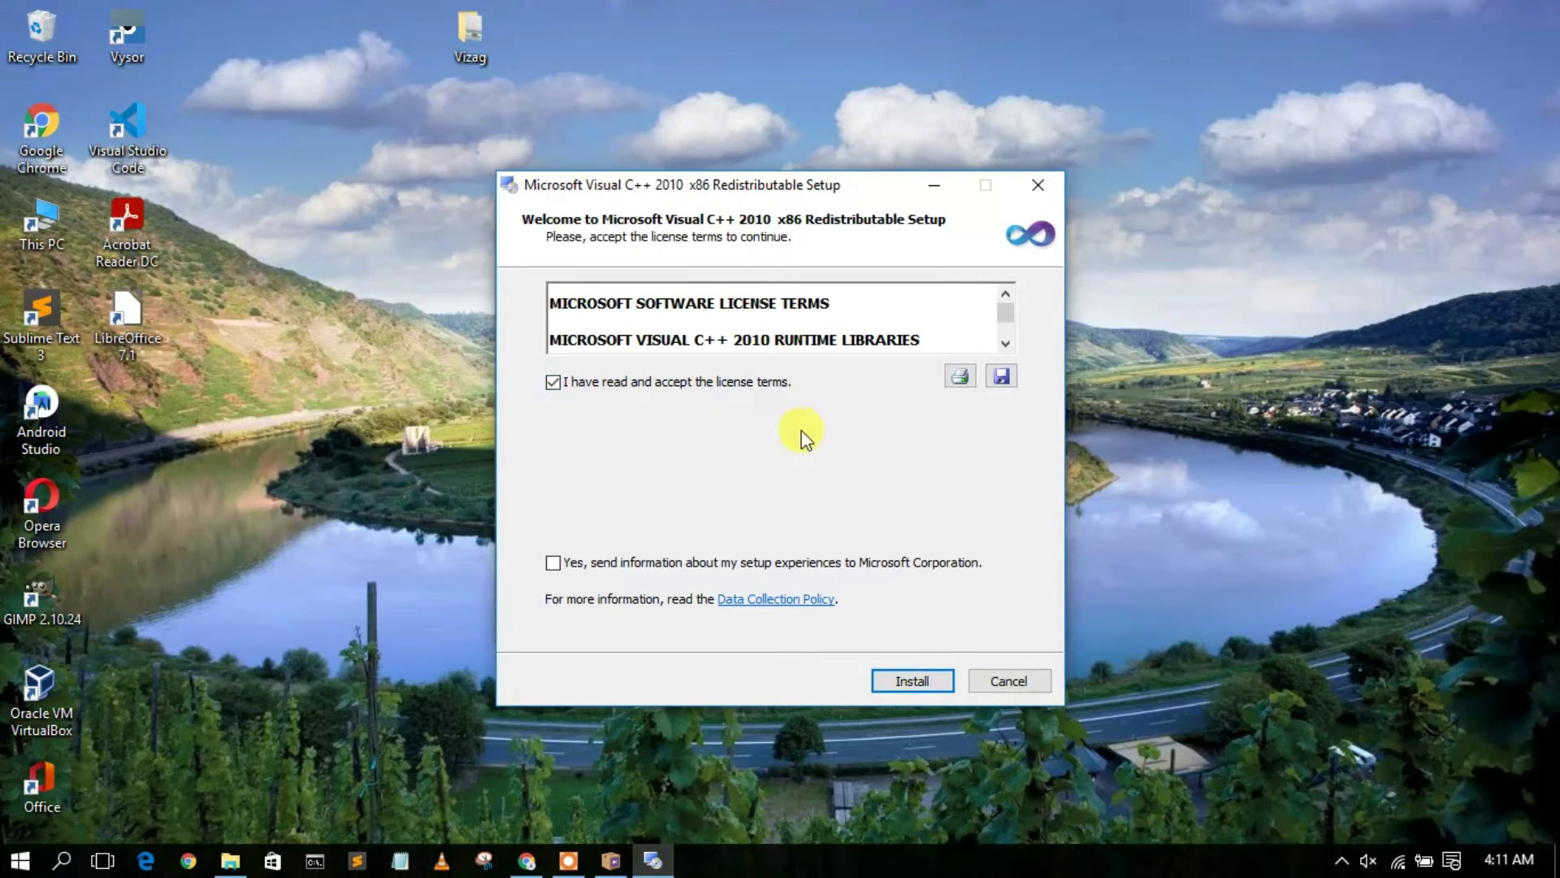
{"action": "left_click", "coordinate": [924, 681]}
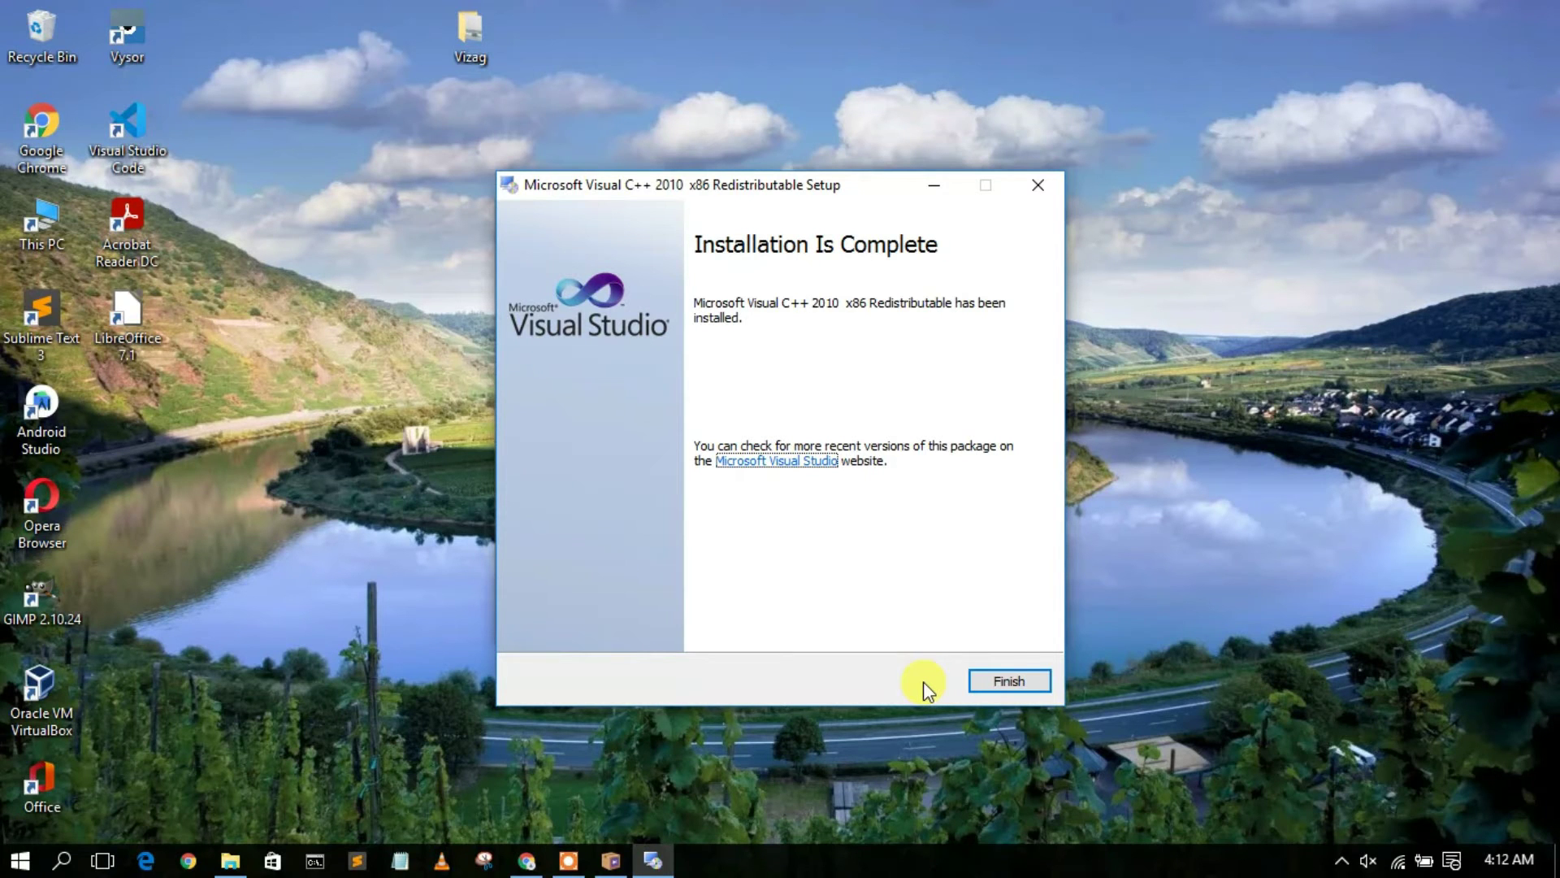
{"action": "left_click", "coordinate": [1025, 677]}
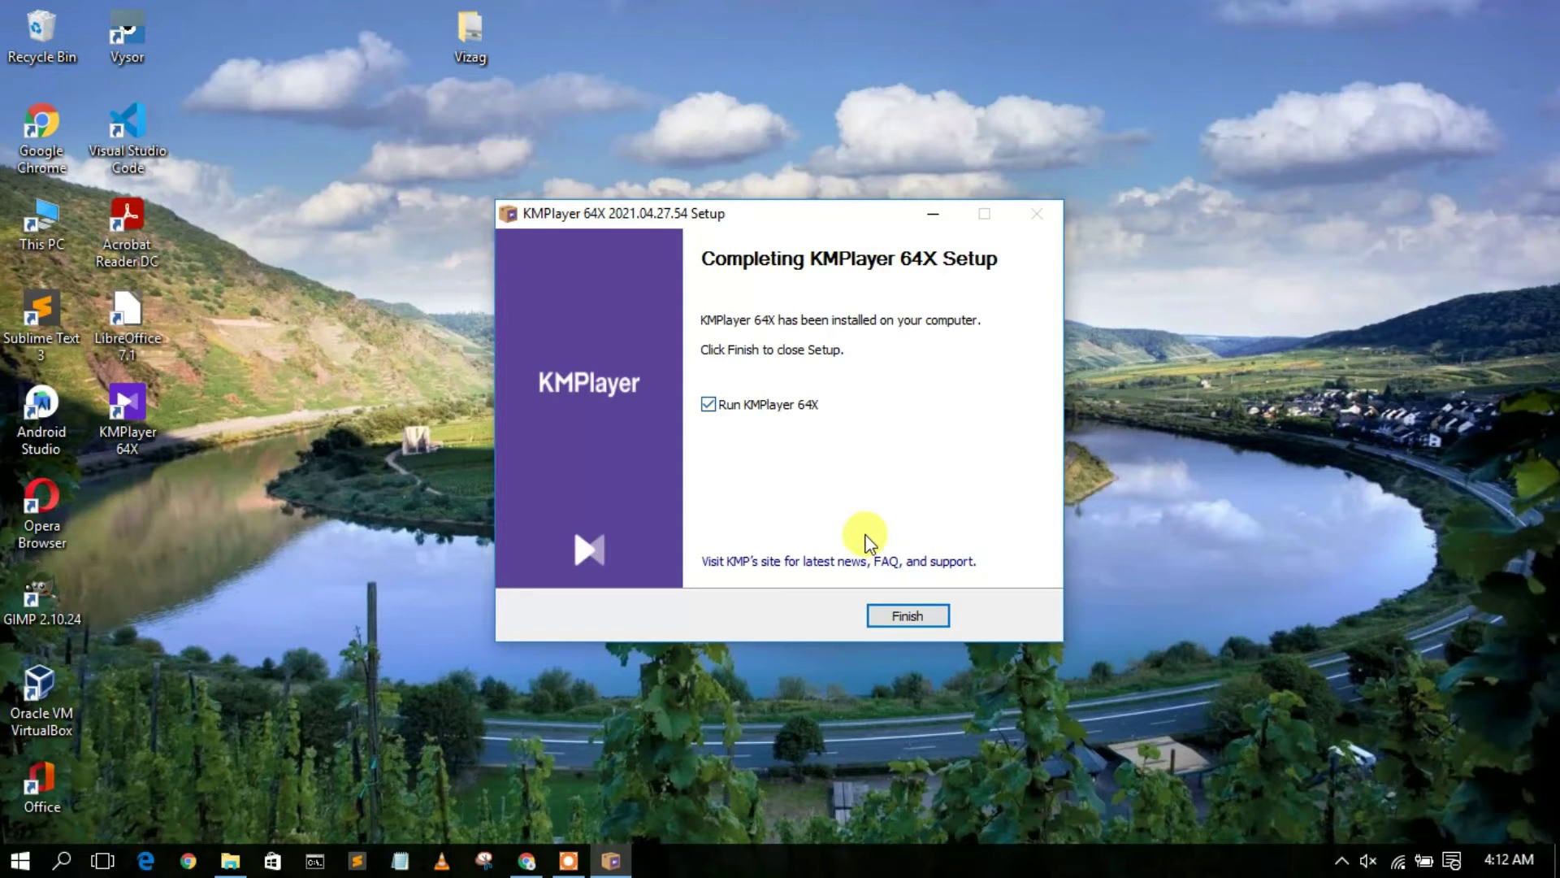
Step: Finish KMPlayer 64X setup, dismiss the update notice, and center the empty player window
{"action": "left_click", "coordinate": [917, 614]}
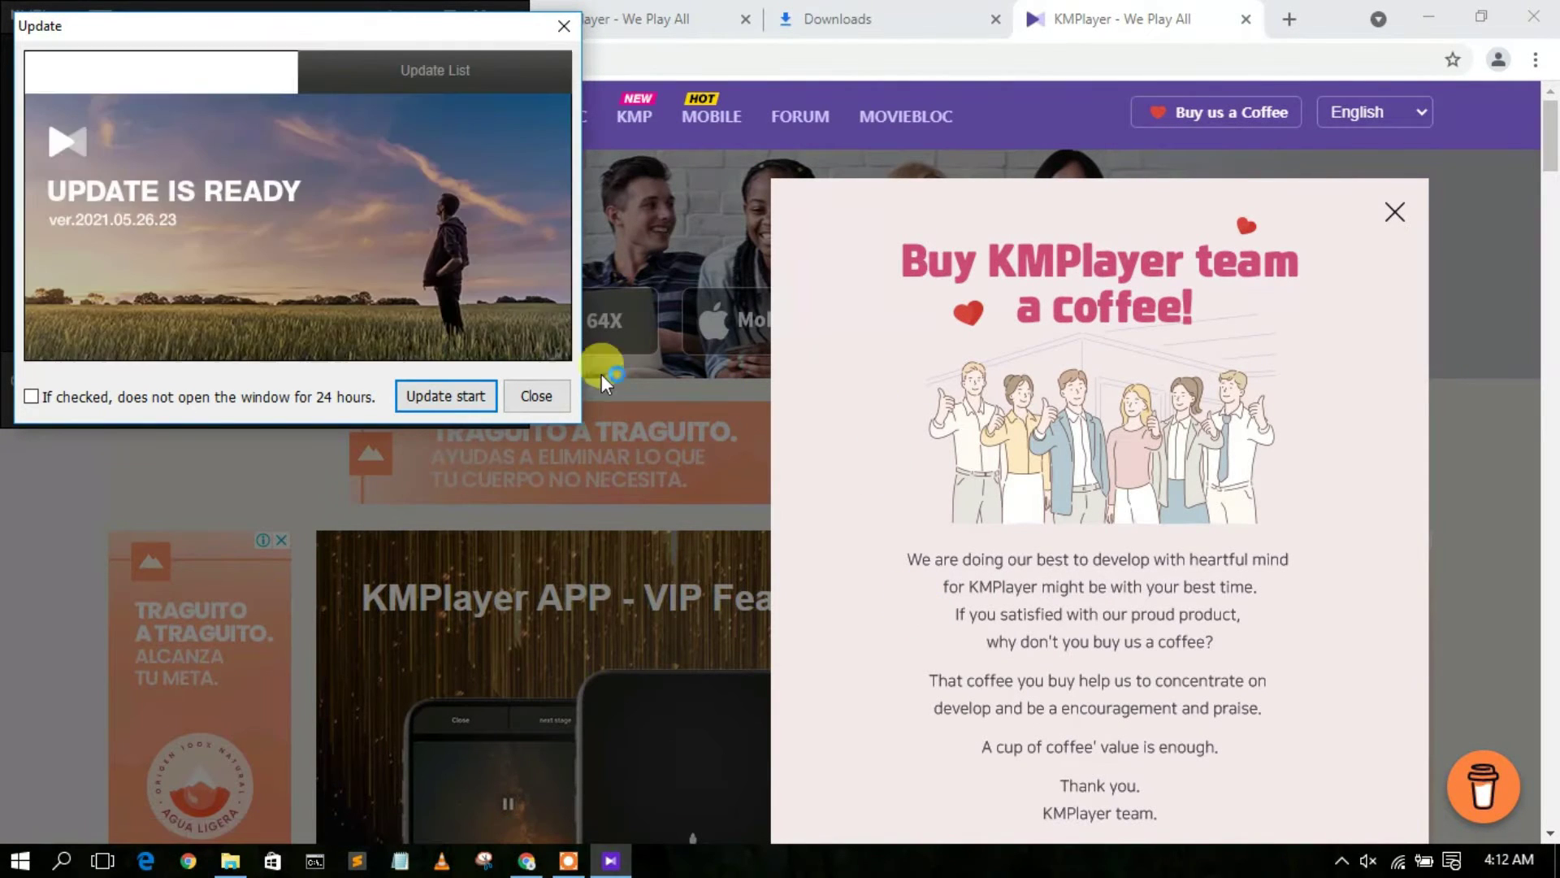
{"action": "left_click", "coordinate": [538, 396]}
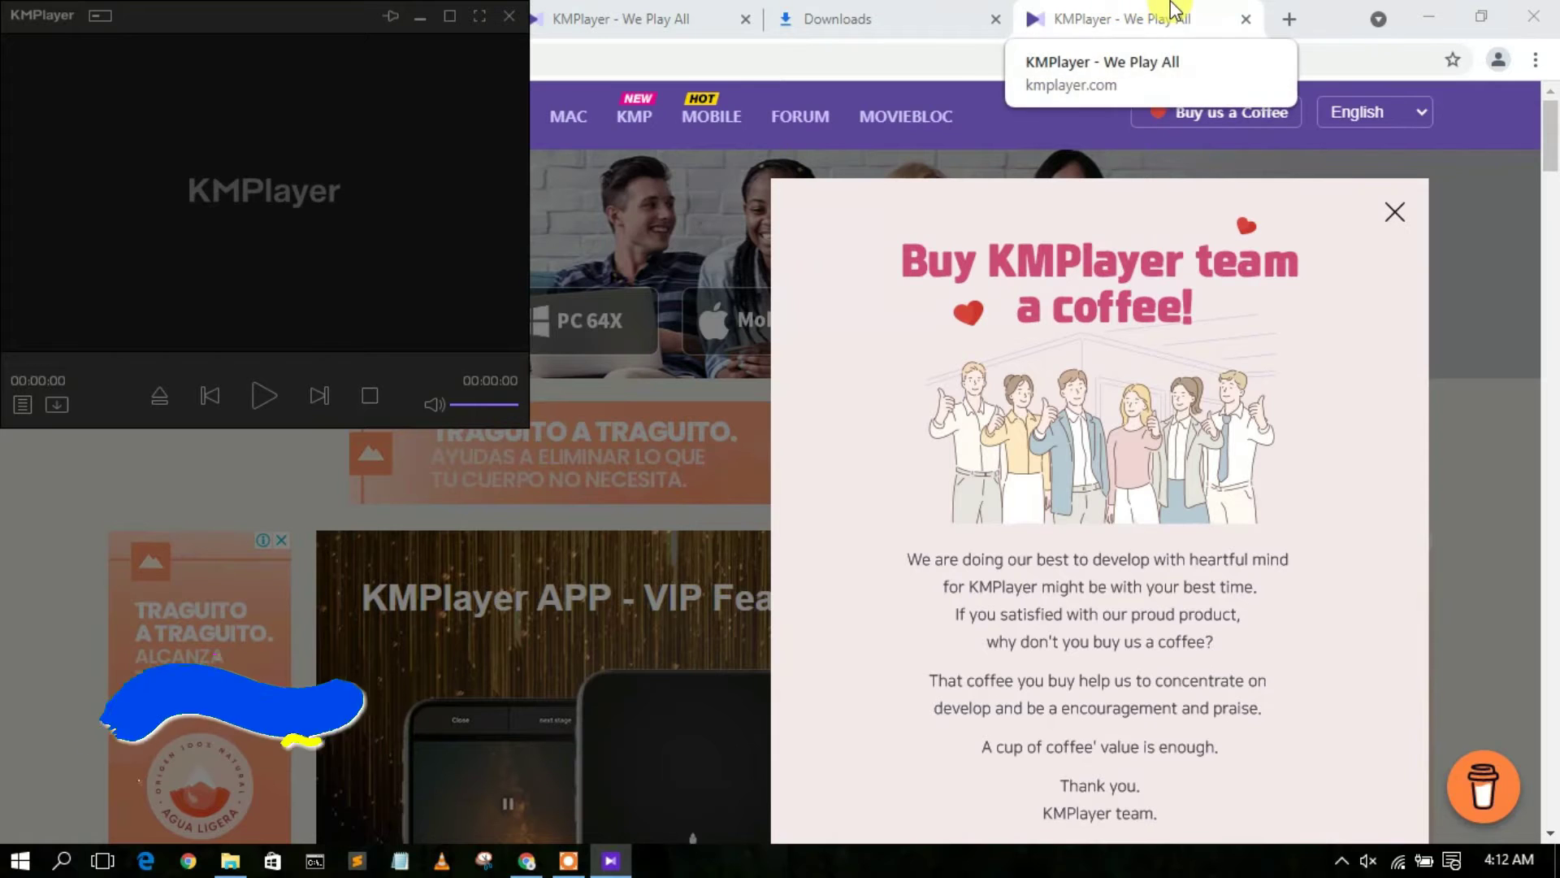
{"action": "left_click", "coordinate": [1429, 17]}
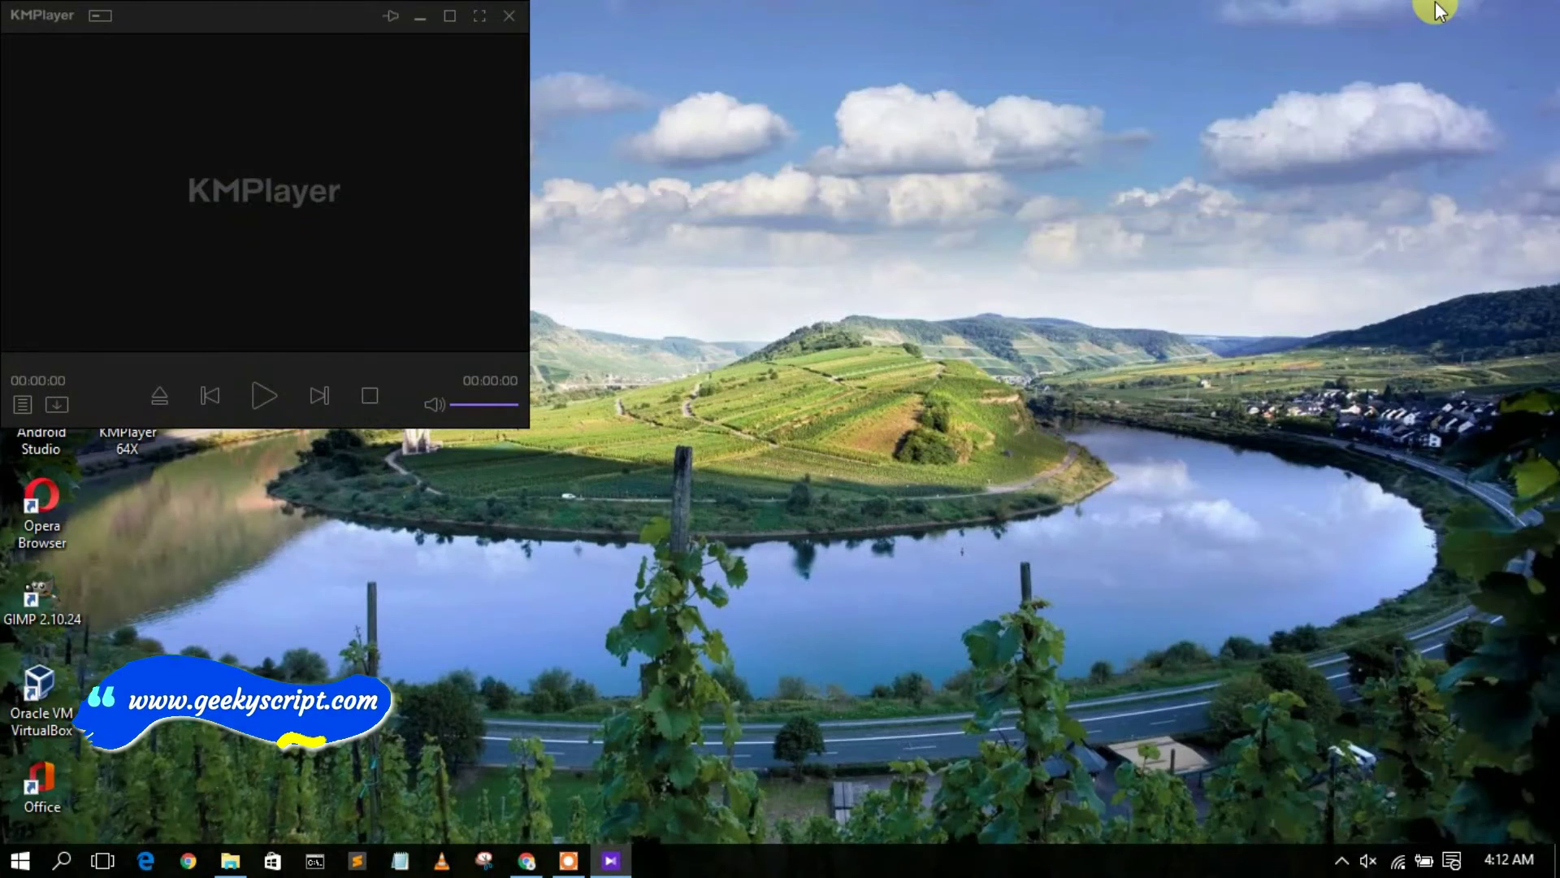
{"action": "left_click_drag", "start_coordinate": [199, 12], "coordinate": [690, 170]}
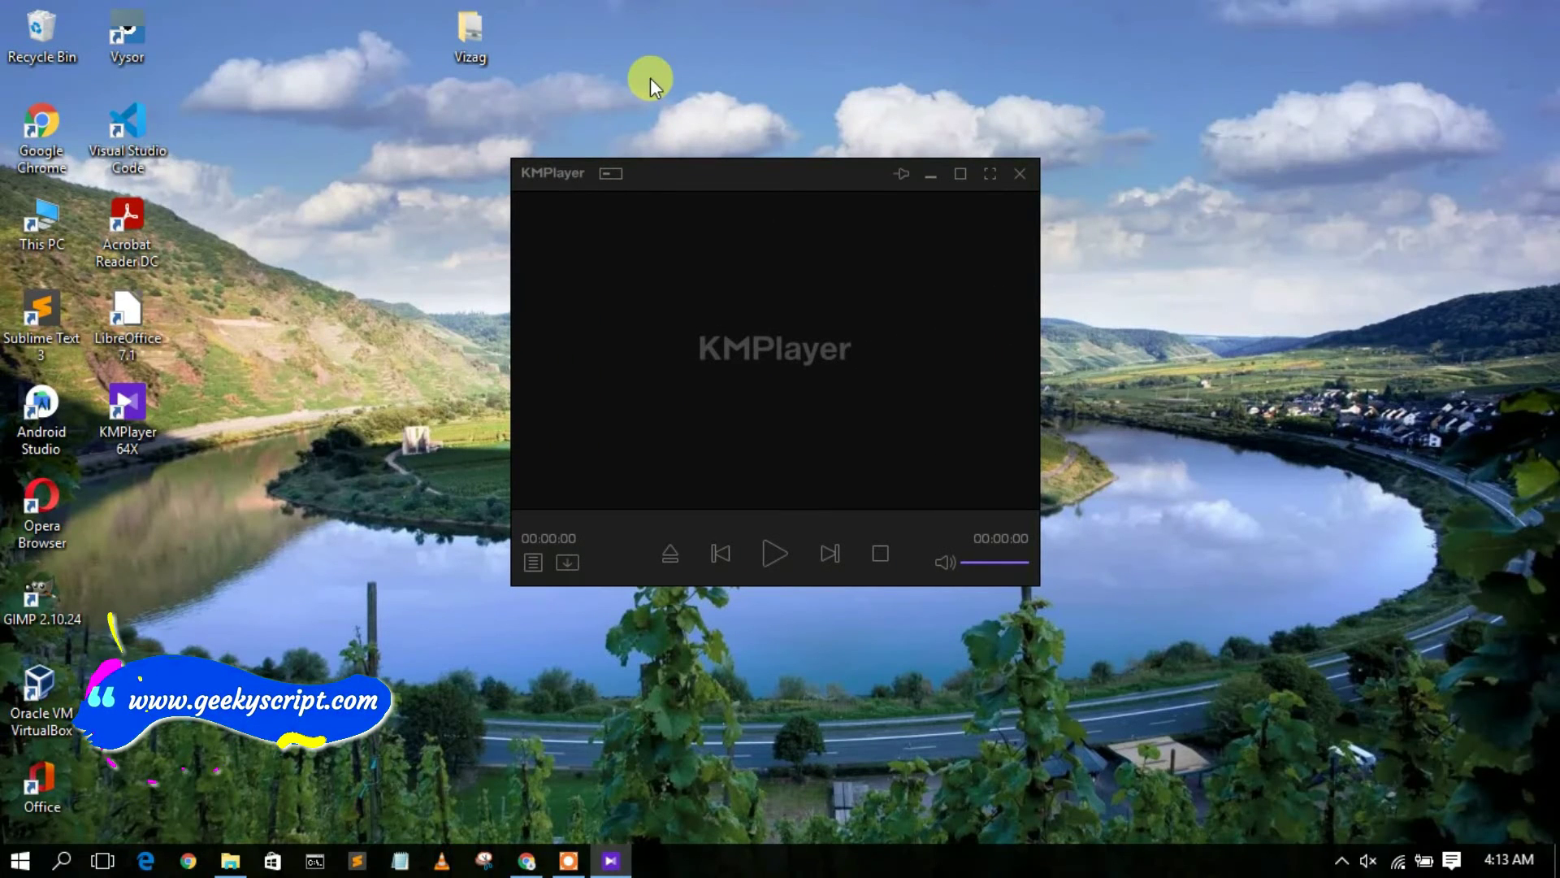
Step: Play MVI_3158 from the Vizag folder in KMPlayer 64X, making it the default for .MOV files
{"action": "double_click", "coordinate": [486, 28]}
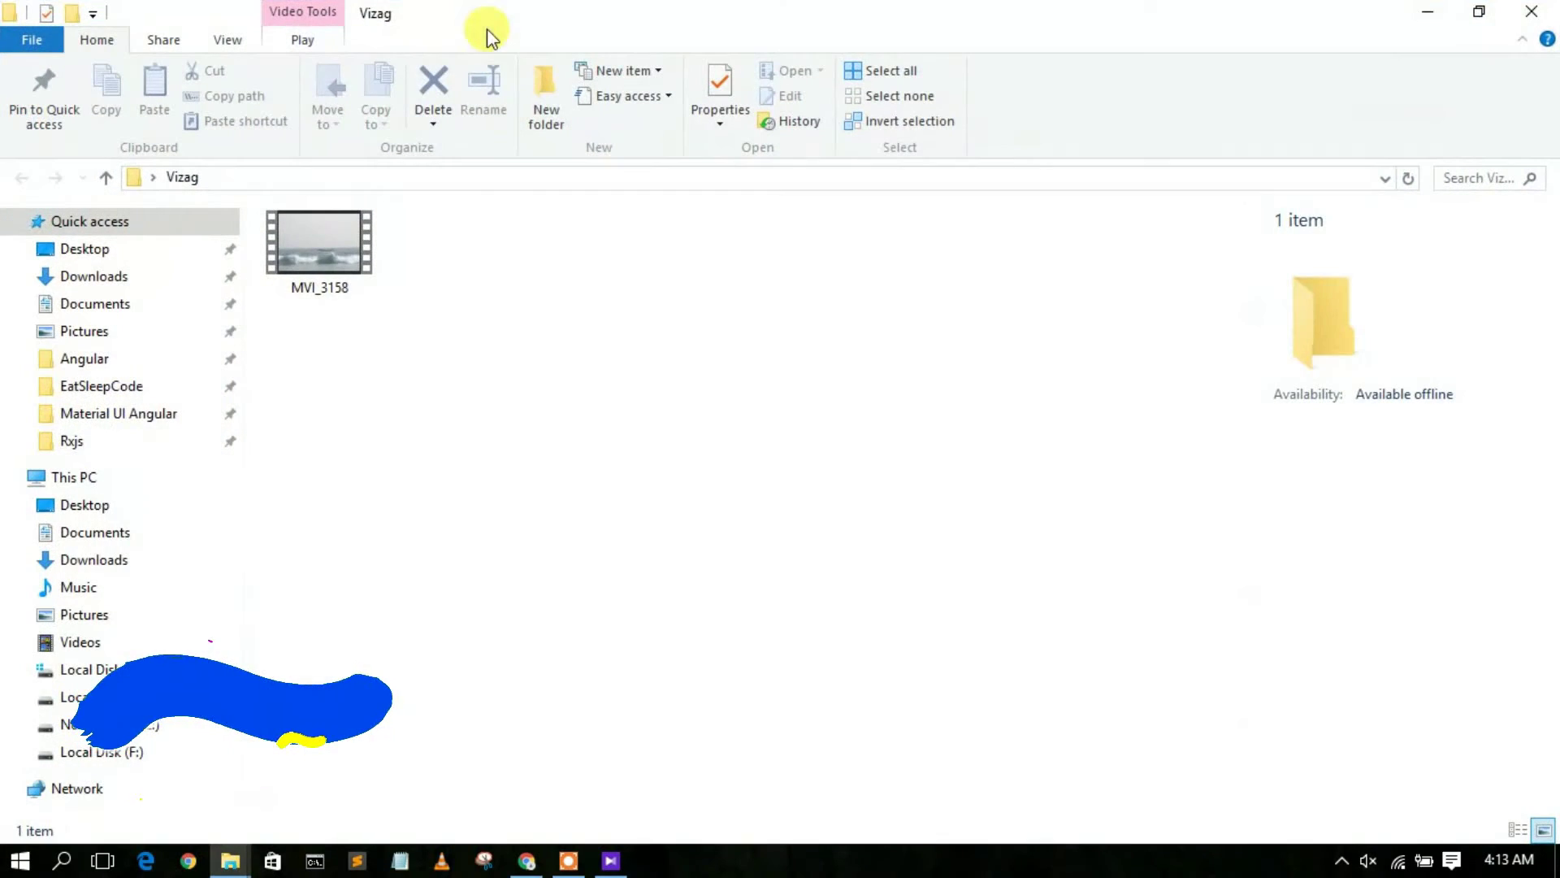
{"action": "left_click", "coordinate": [347, 247]}
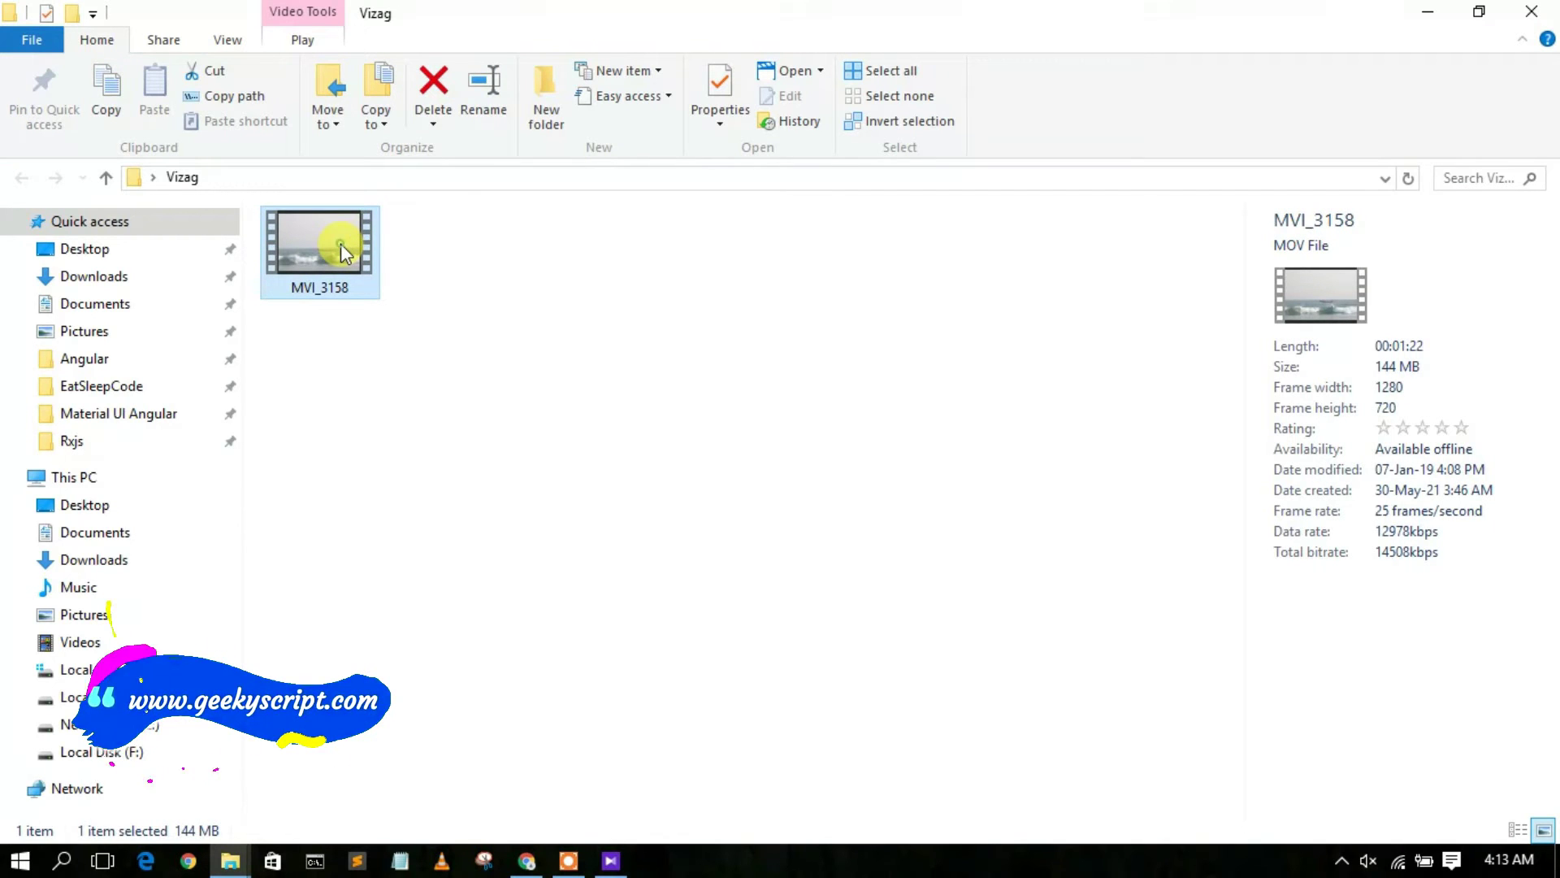
{"action": "double_click", "coordinate": [339, 242]}
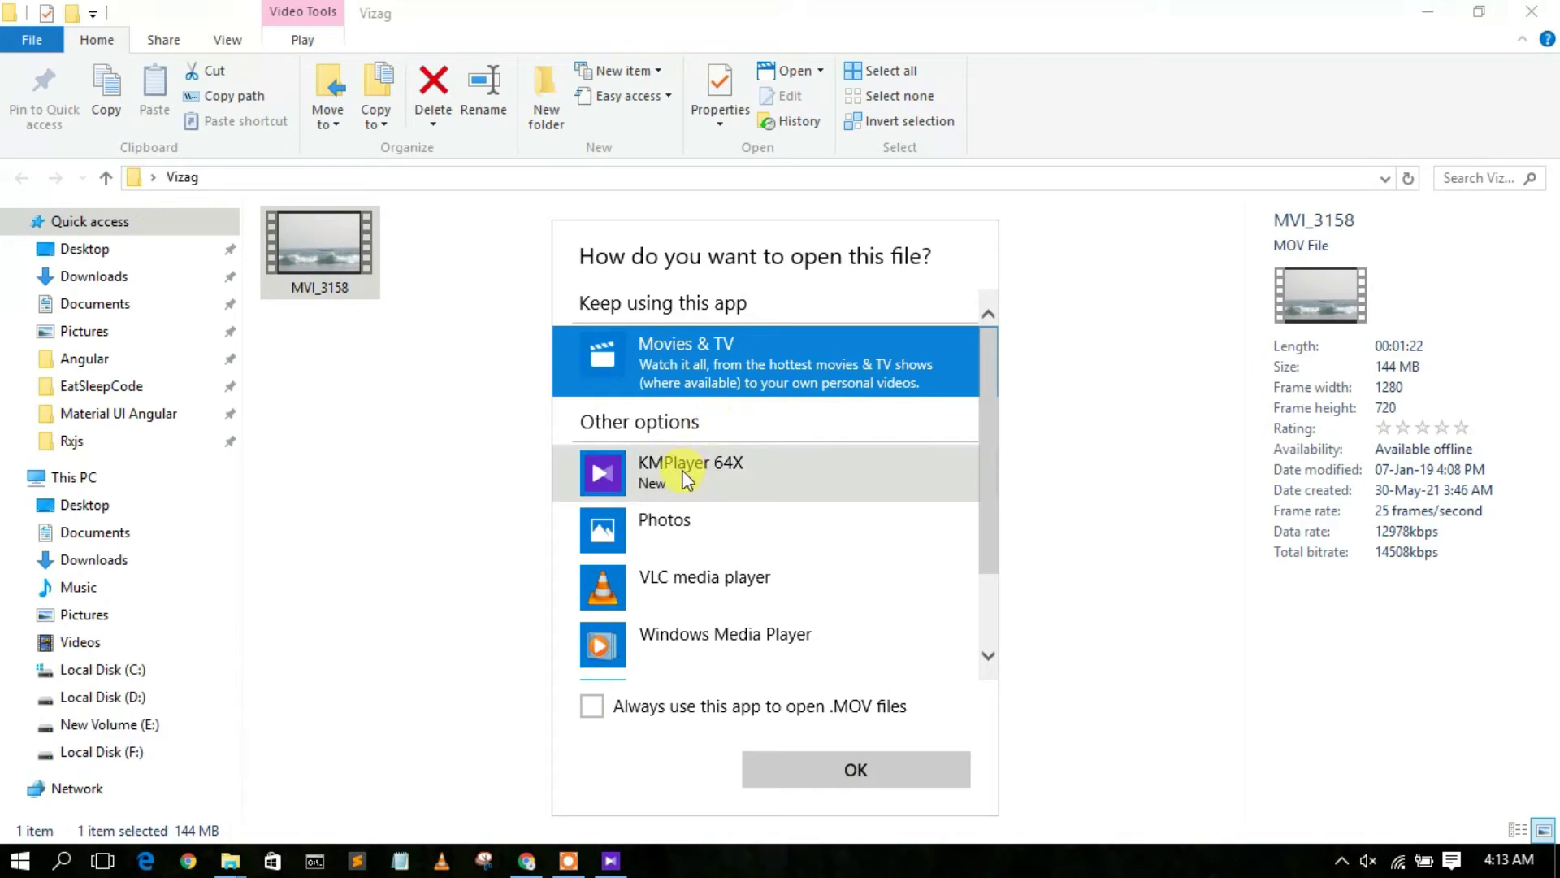
{"action": "left_click", "coordinate": [684, 478]}
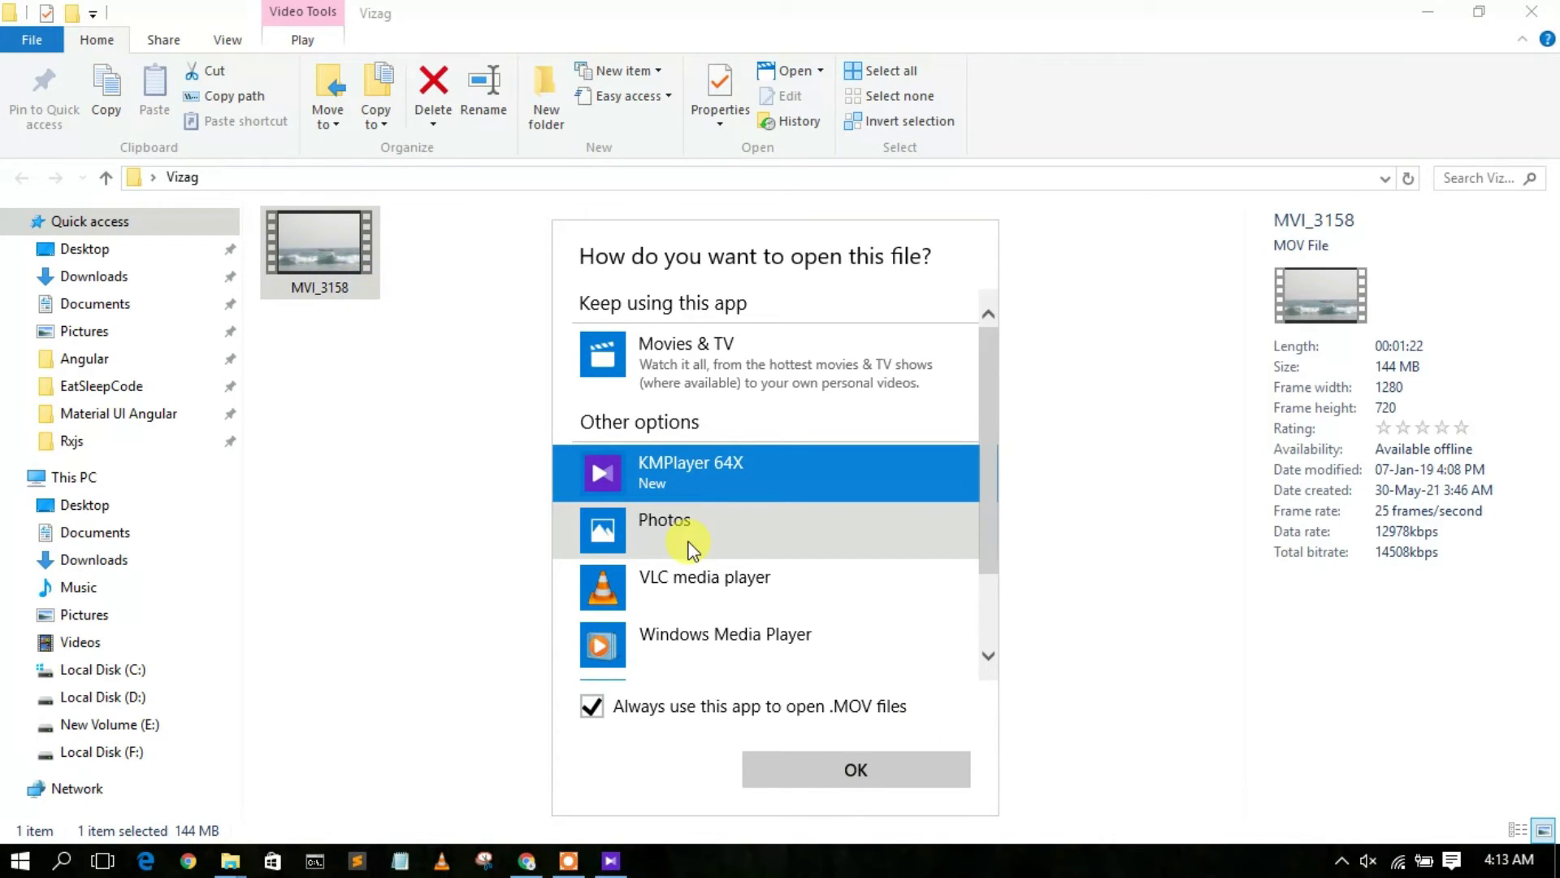
{"action": "left_click", "coordinate": [763, 478]}
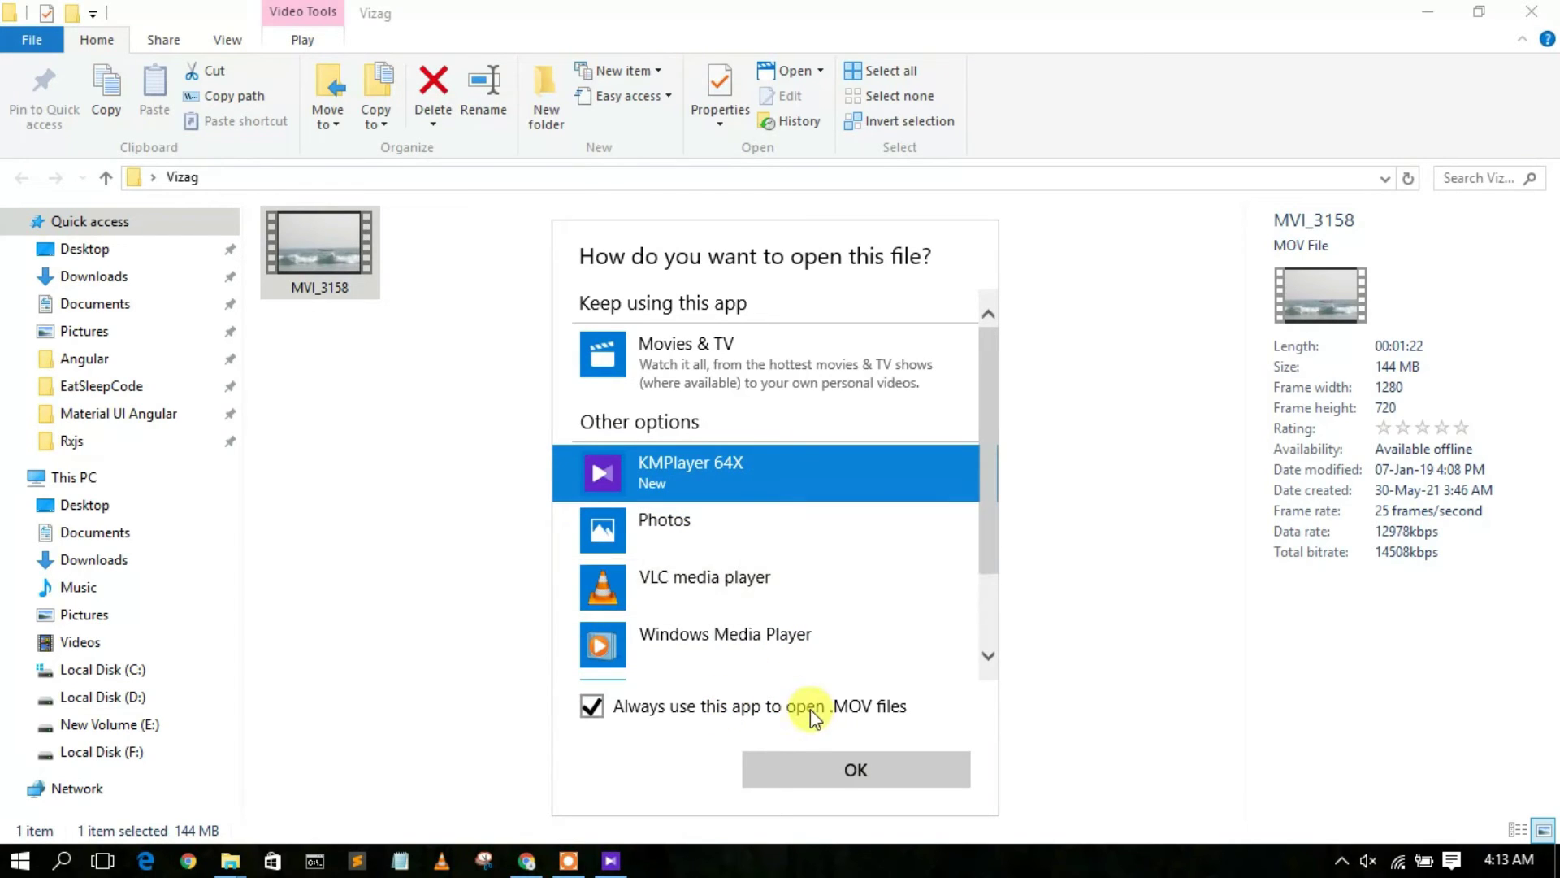
{"action": "left_click", "coordinate": [865, 769]}
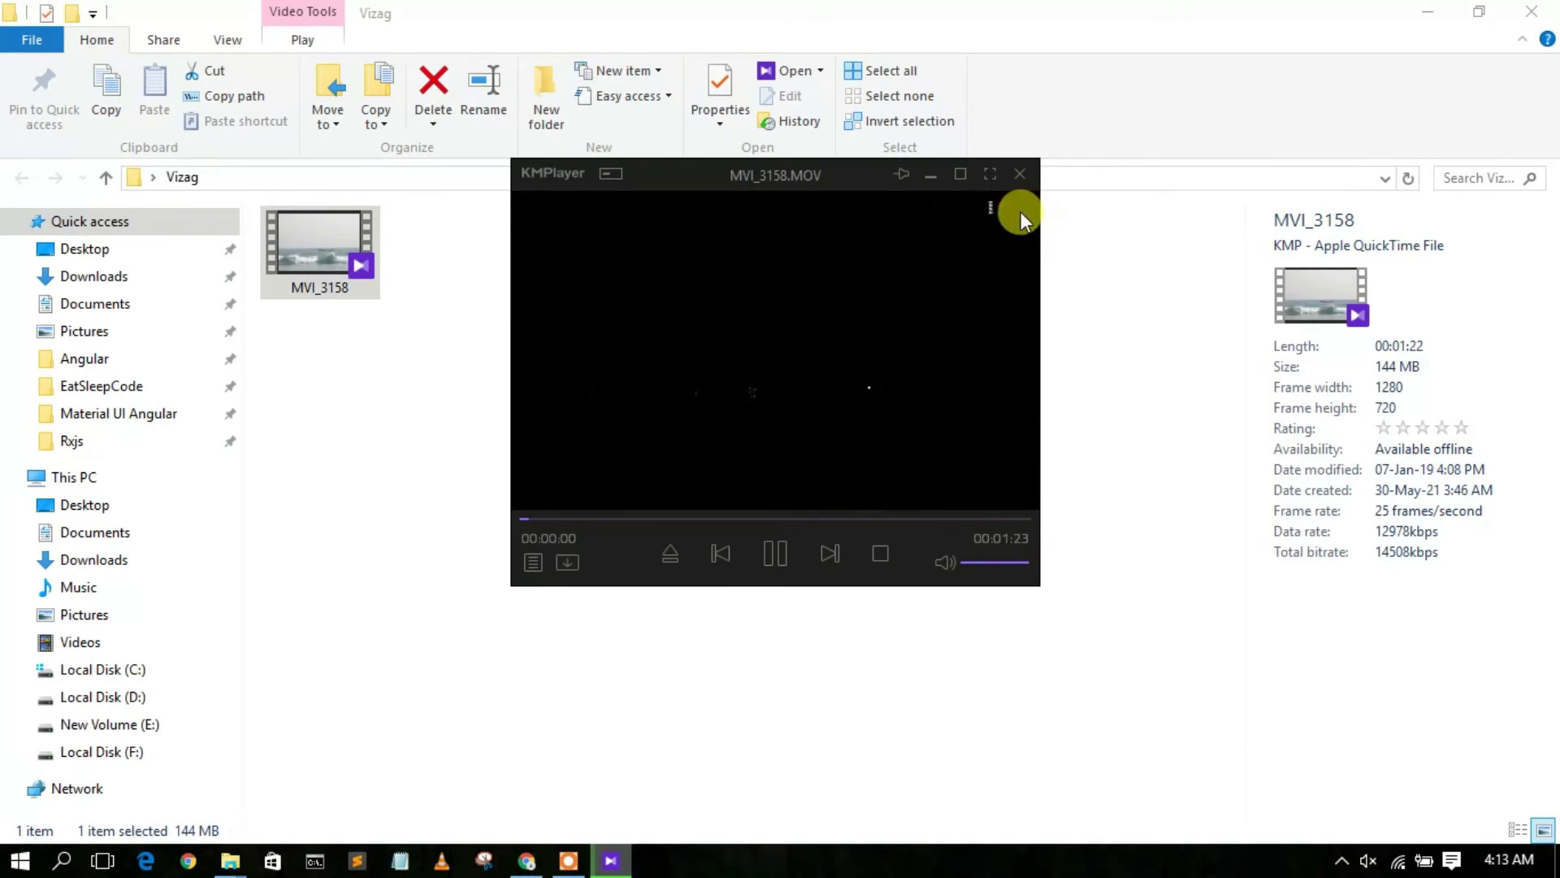
Step: Watch the beach clip fullscreen, pausing and resuming once, then restore the windowed player
{"action": "left_click", "coordinate": [989, 174]}
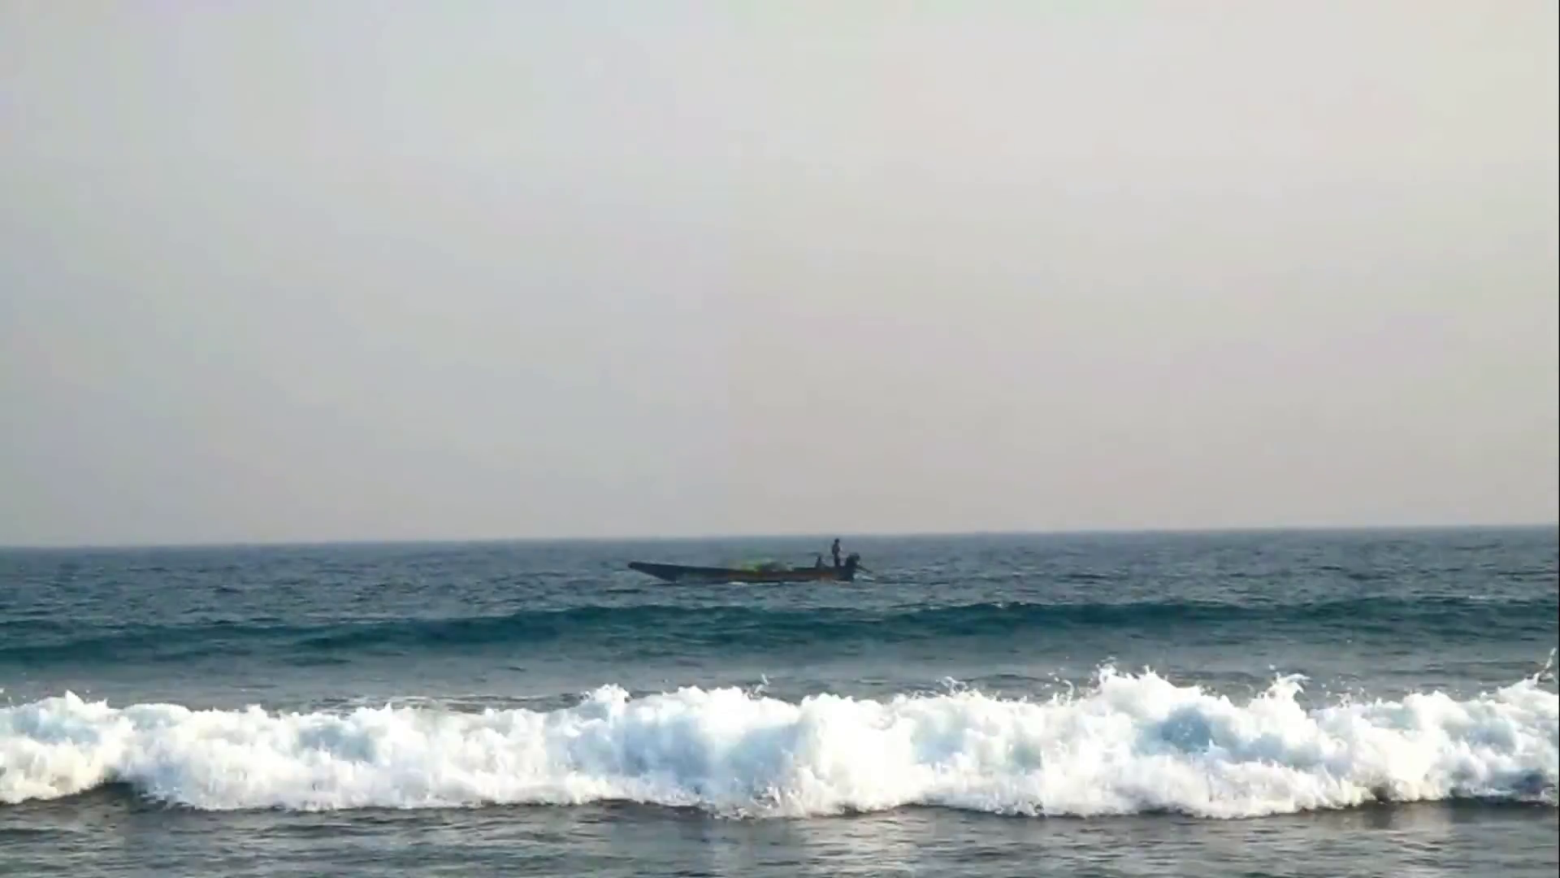
{"action": "key", "text": "space"}
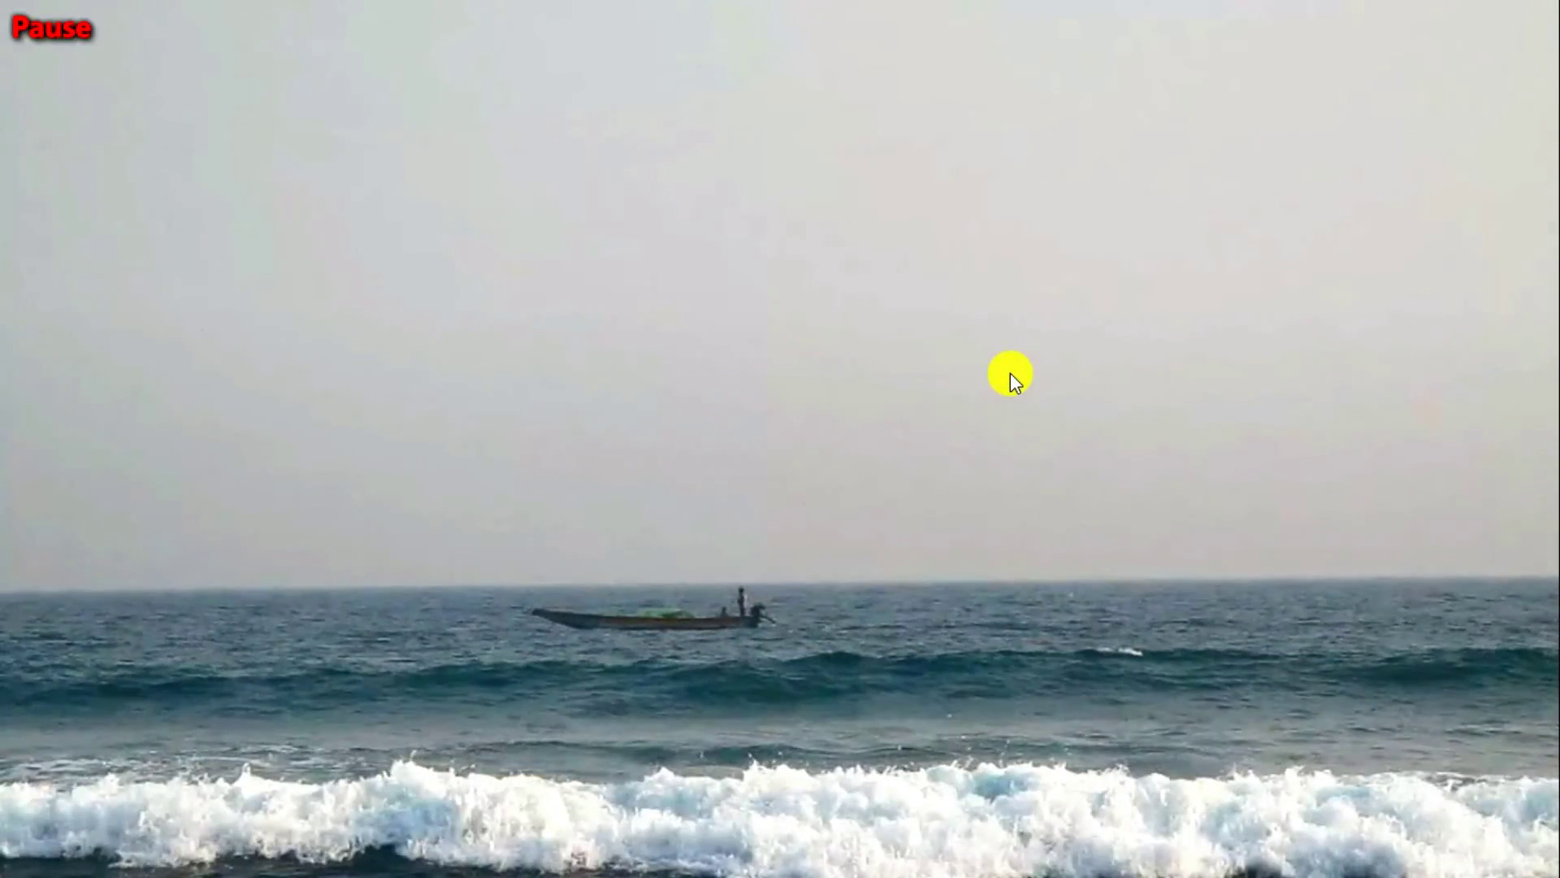
{"action": "key", "text": "space"}
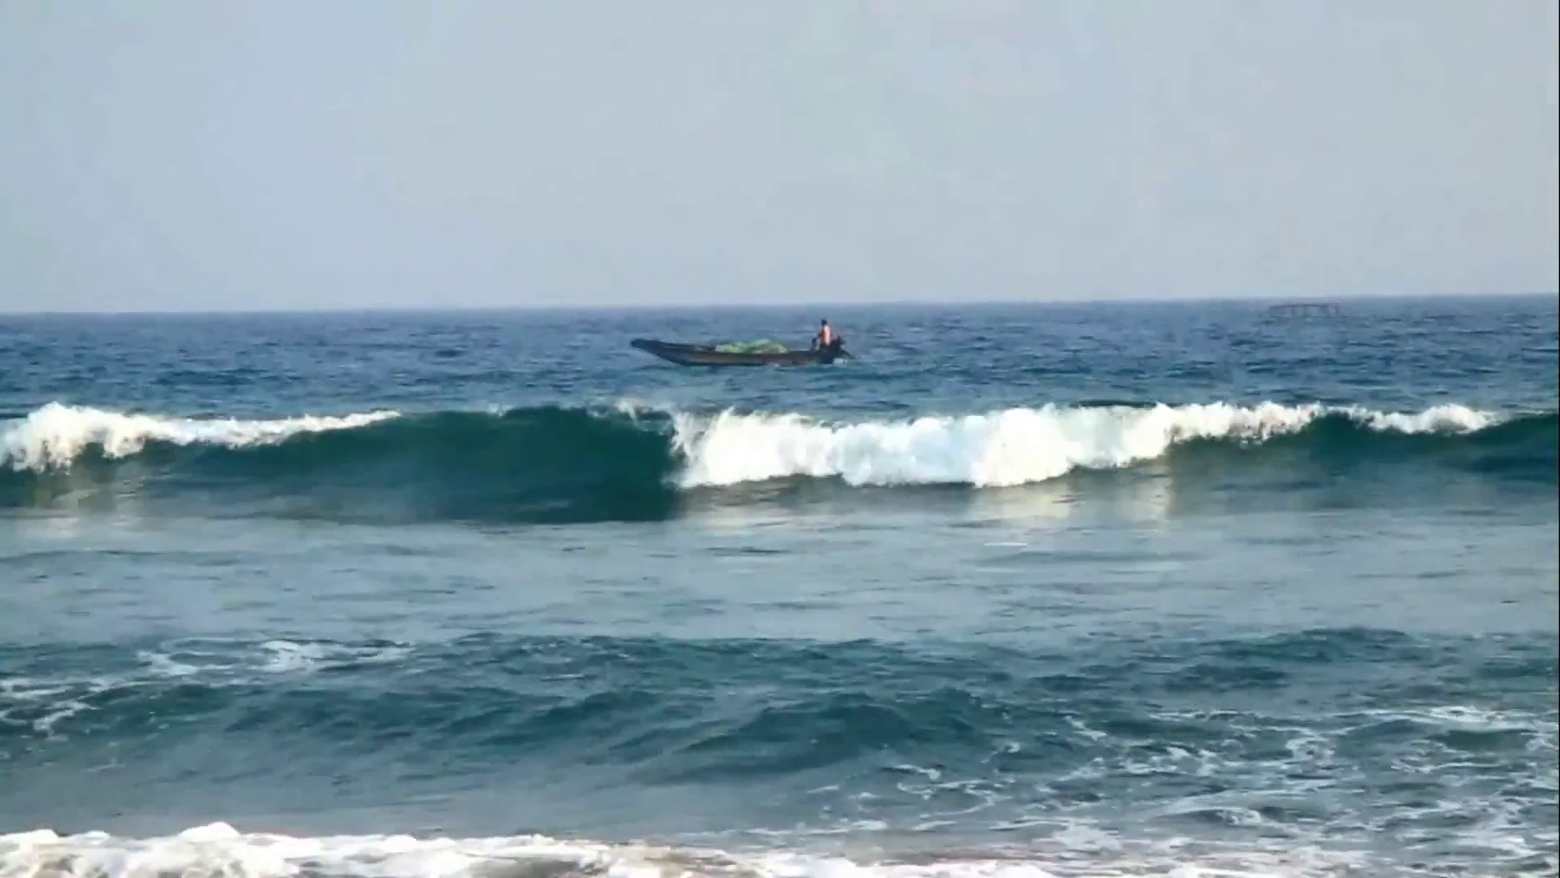
{"action": "mouse_move", "coordinate": [1317, 10]}
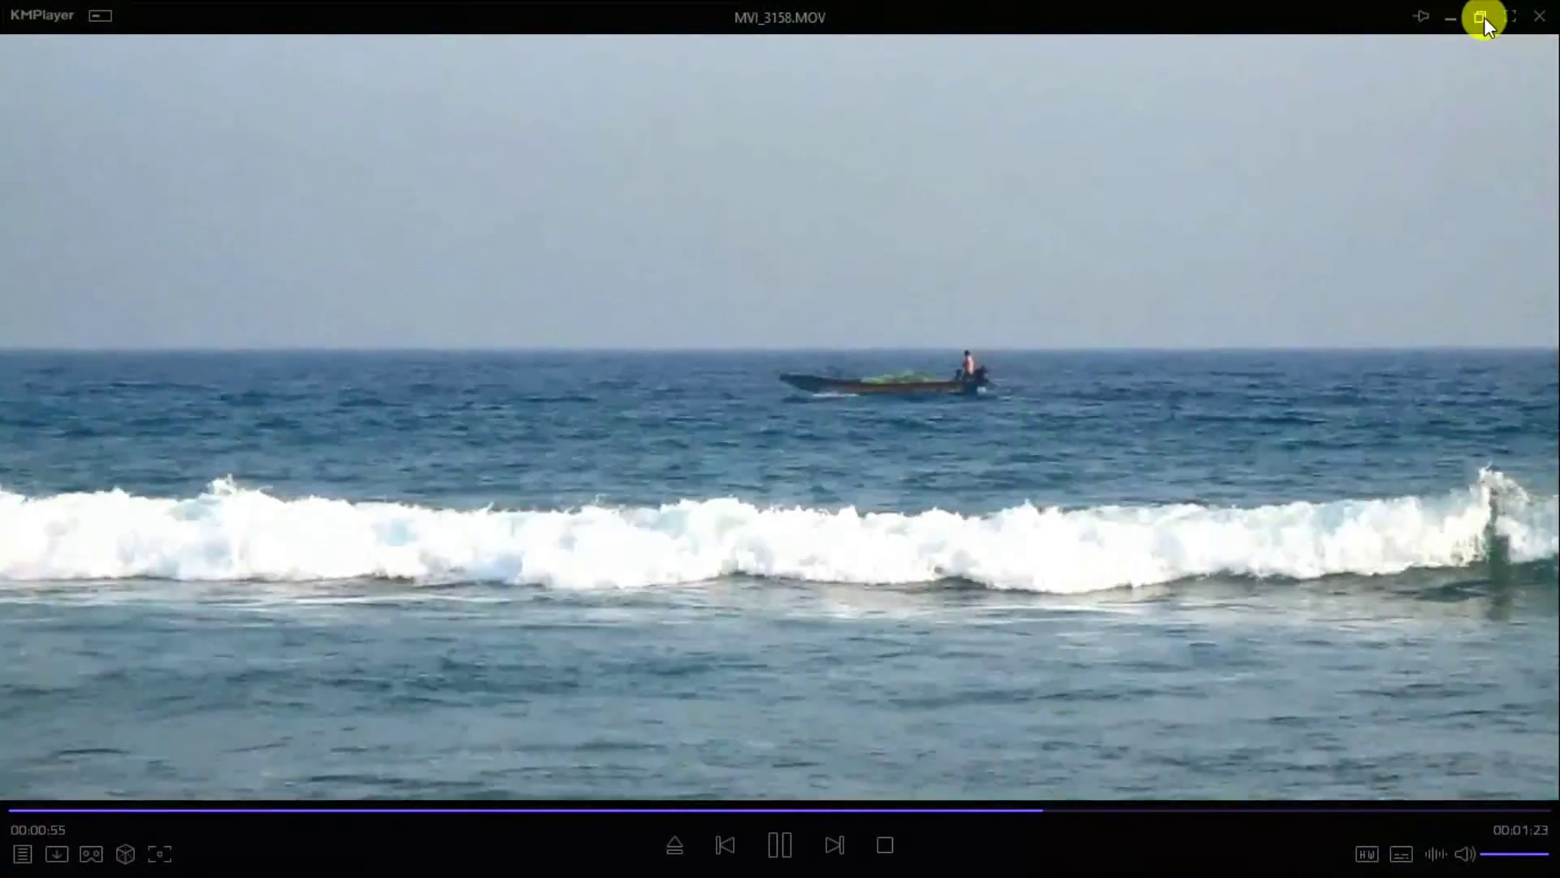
{"action": "left_click", "coordinate": [1480, 17]}
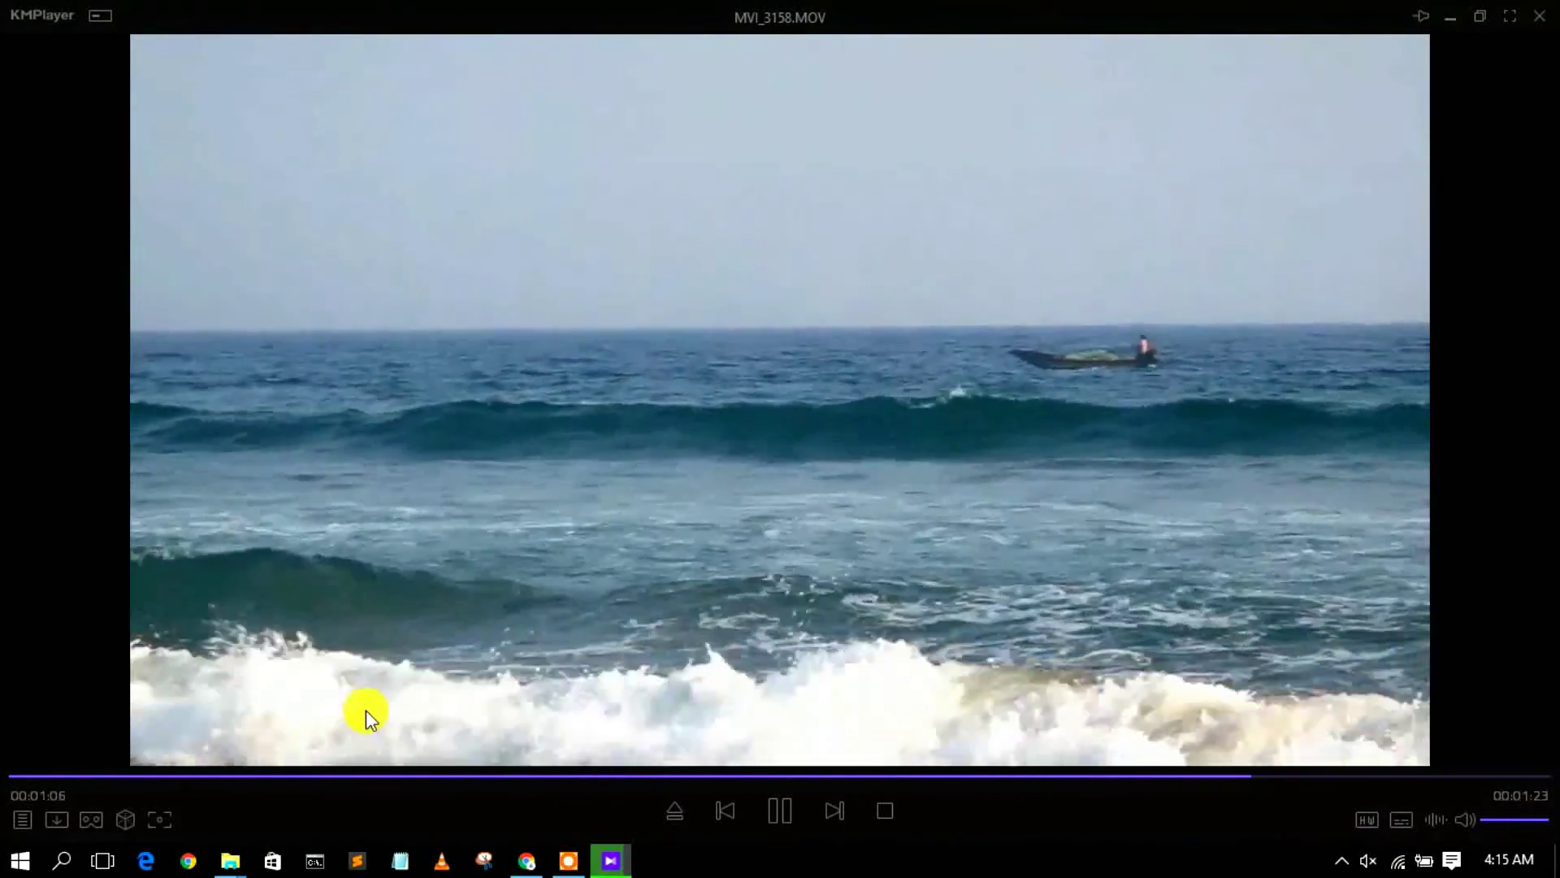
Step: Seek to 00:01:11, capture the current frame as an image, and close KMPlayer
{"action": "left_click", "coordinate": [481, 582]}
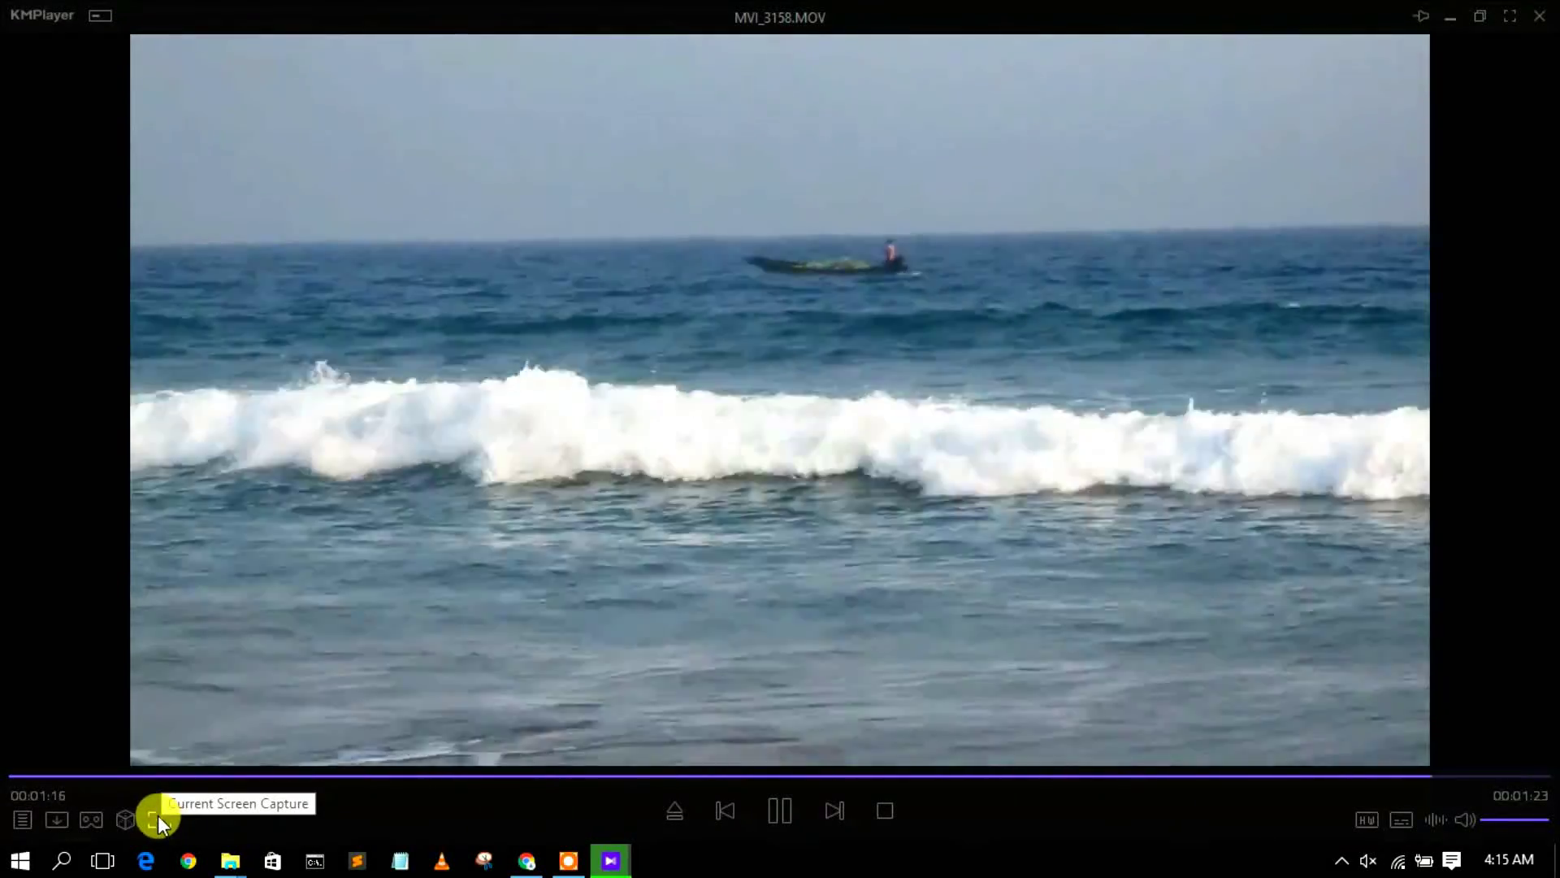
{"action": "left_click", "coordinate": [158, 816]}
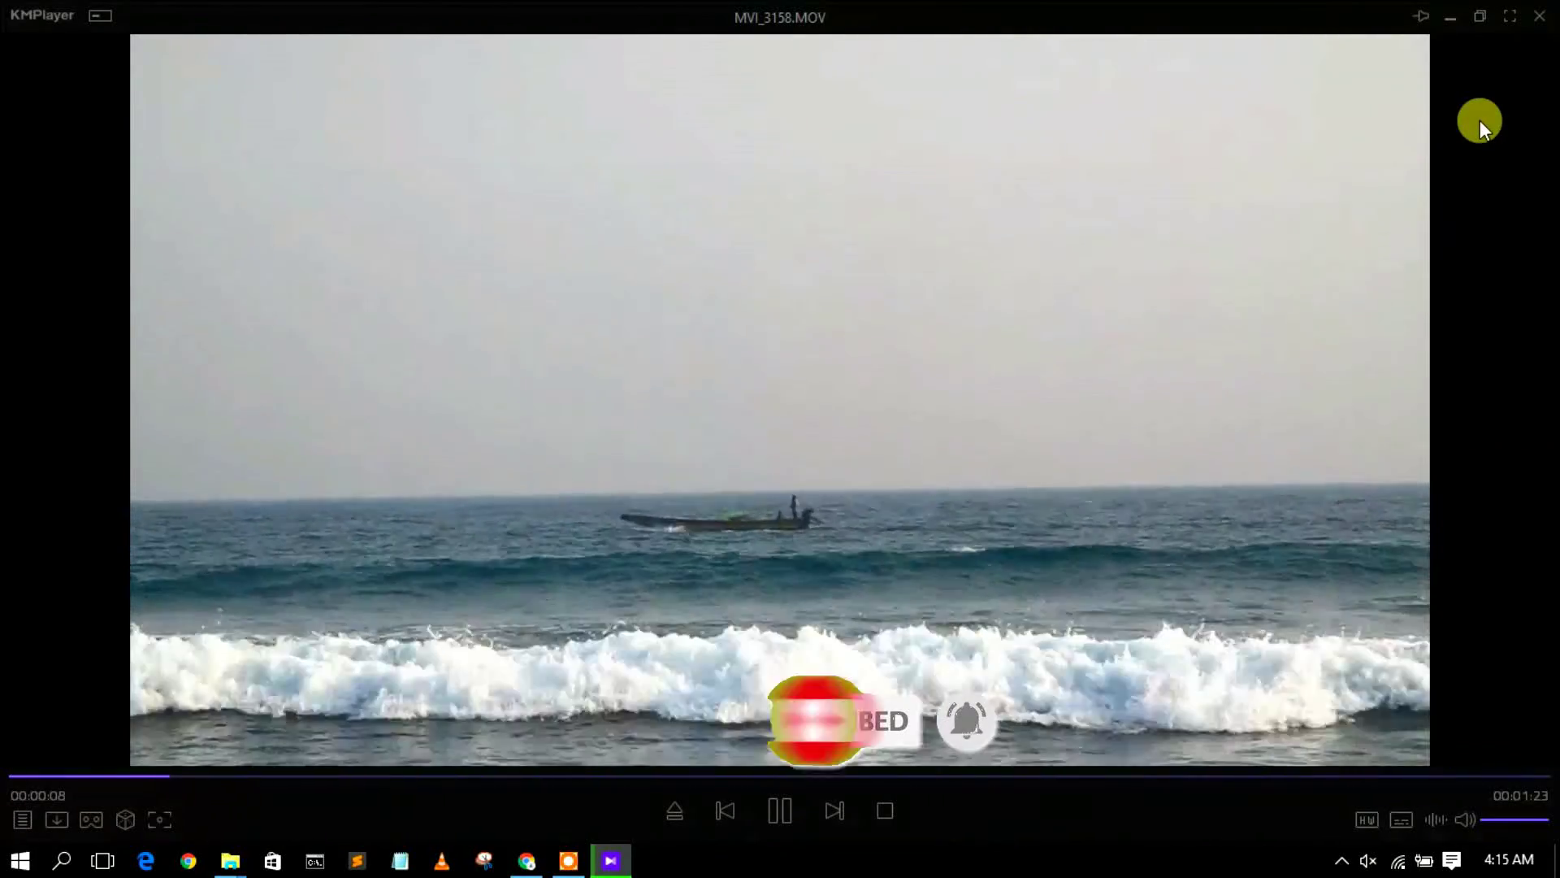
{"action": "left_click", "coordinate": [1540, 16]}
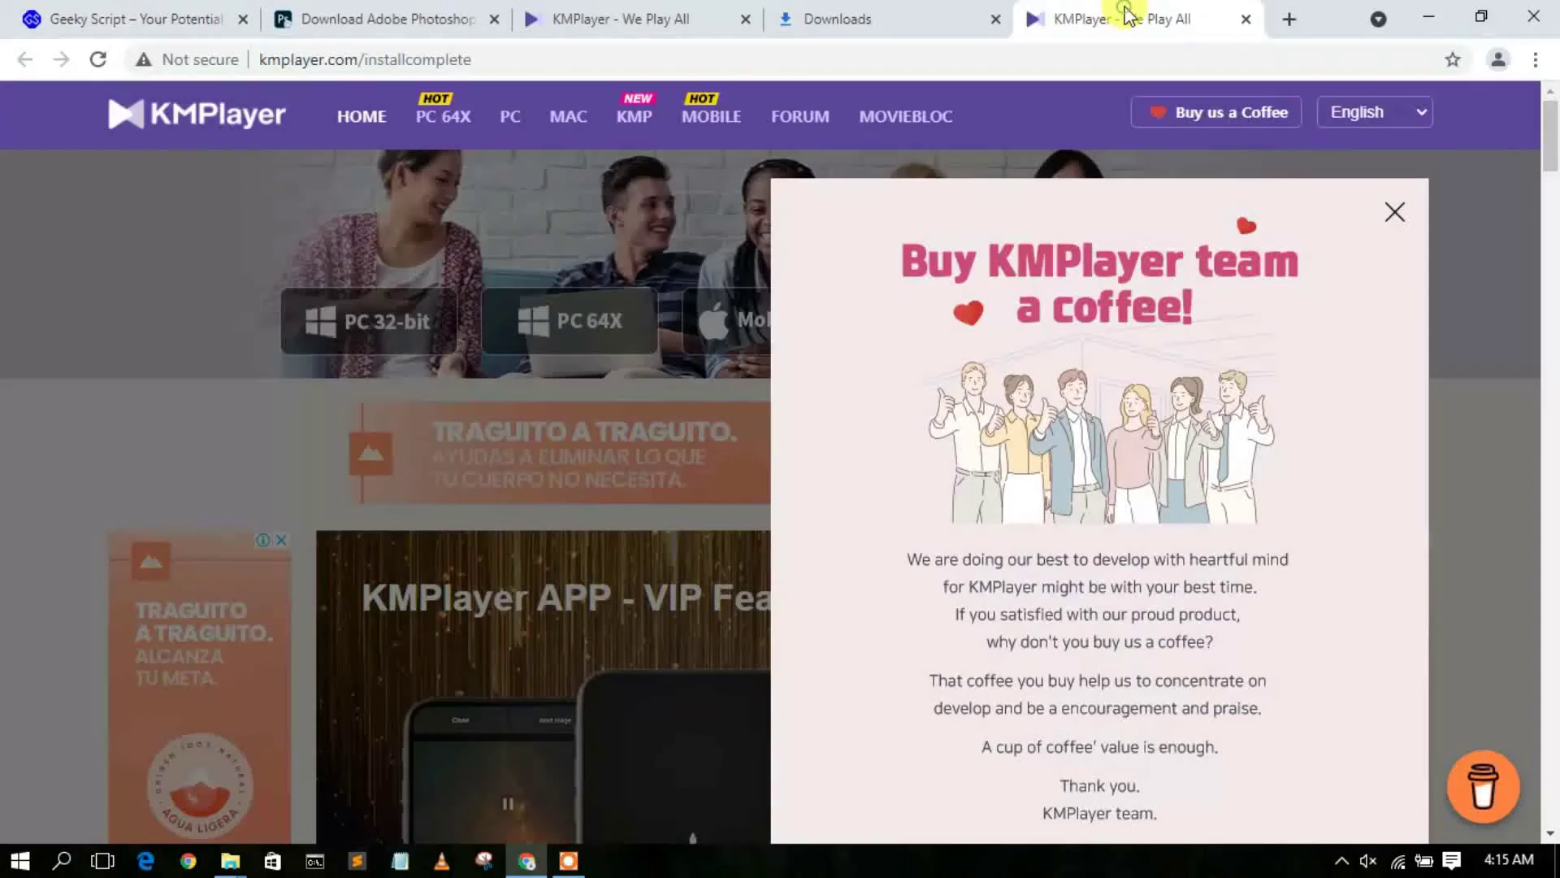
Step: Scroll through the Geeky Script page in Chrome, then minimize the browser
{"action": "left_click", "coordinate": [162, 18]}
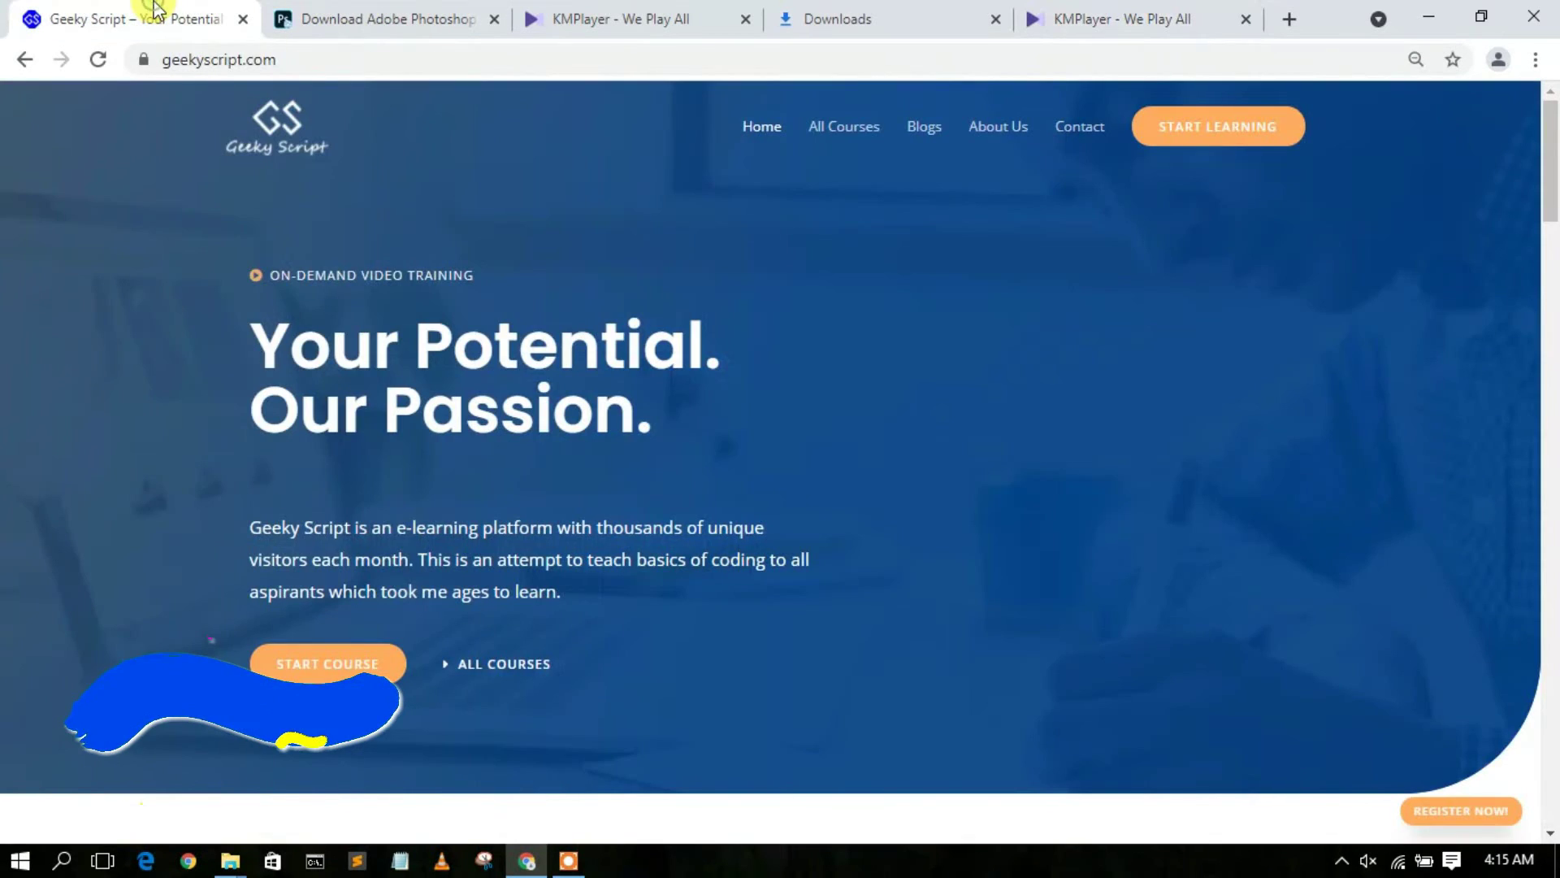
{"action": "left_click_drag", "start_coordinate": [1553, 163], "coordinate": [1554, 476]}
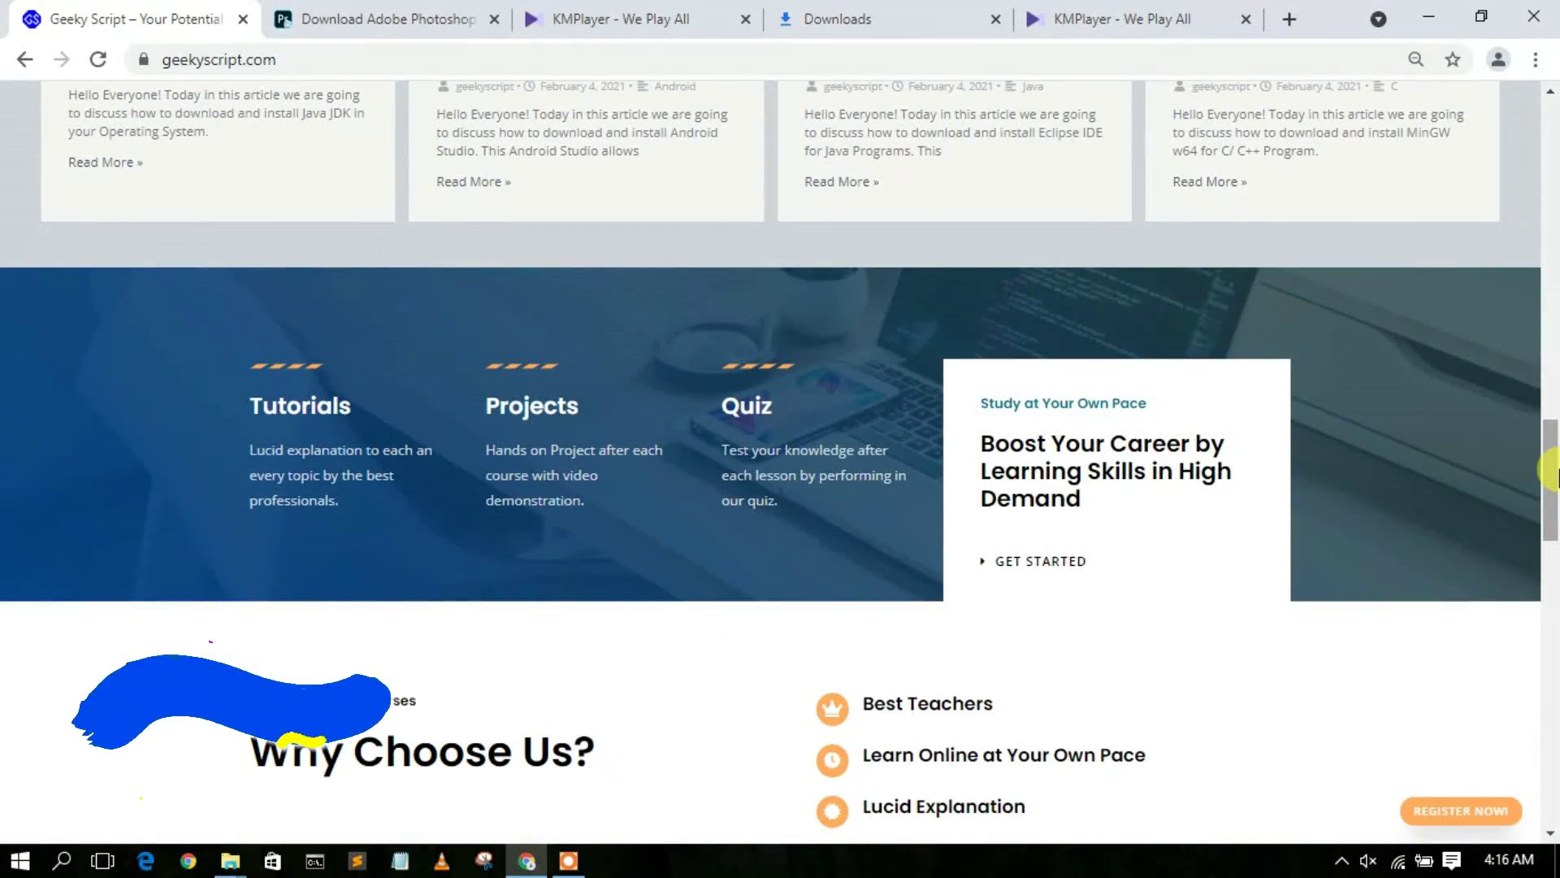
{"action": "left_click", "coordinate": [1427, 16]}
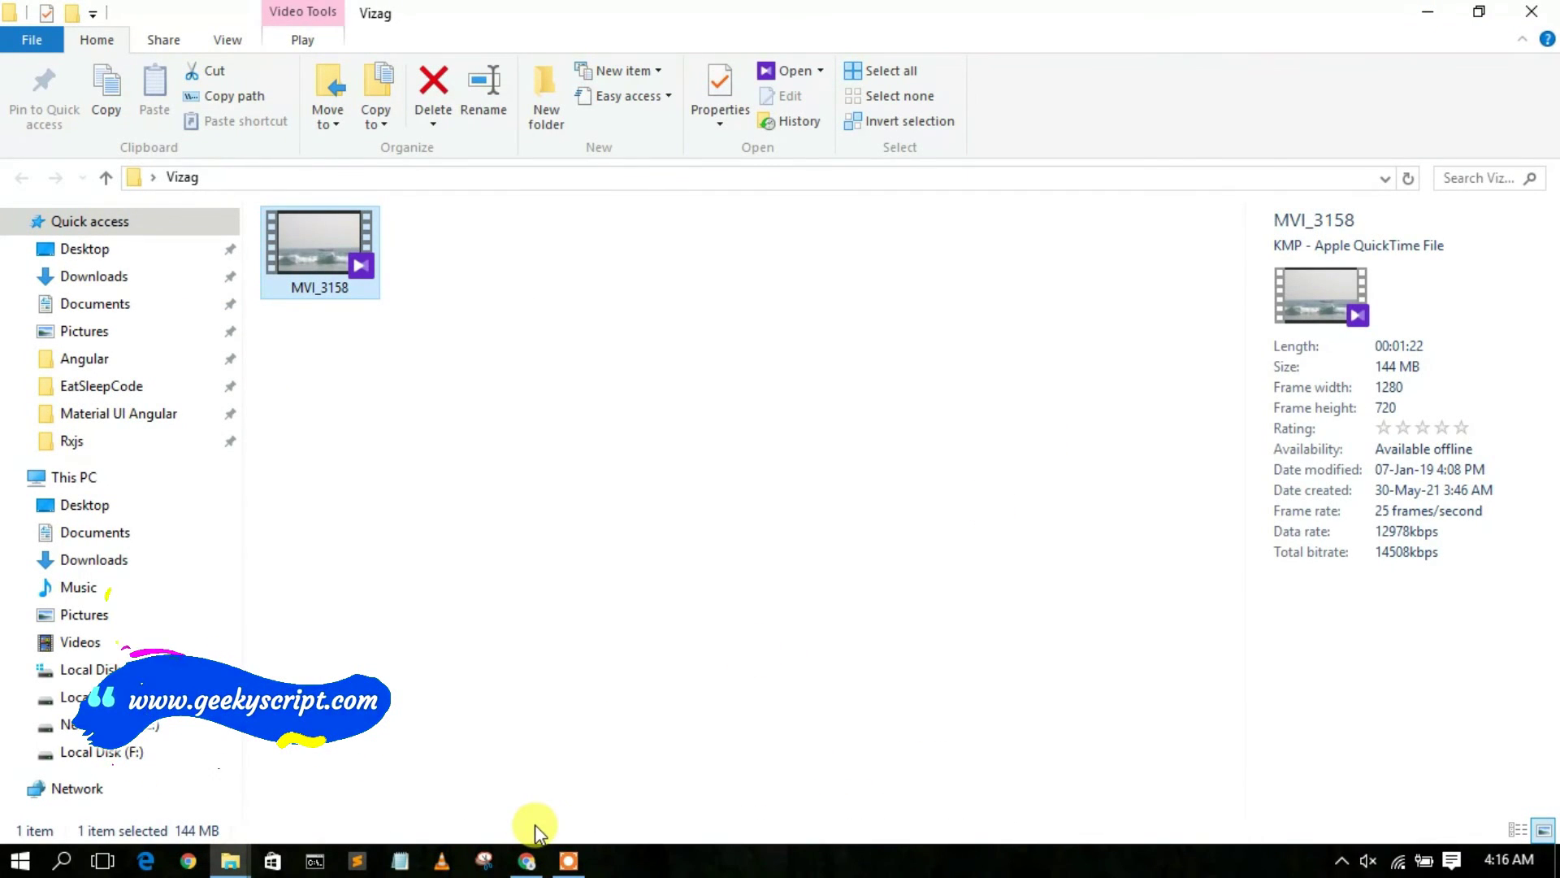